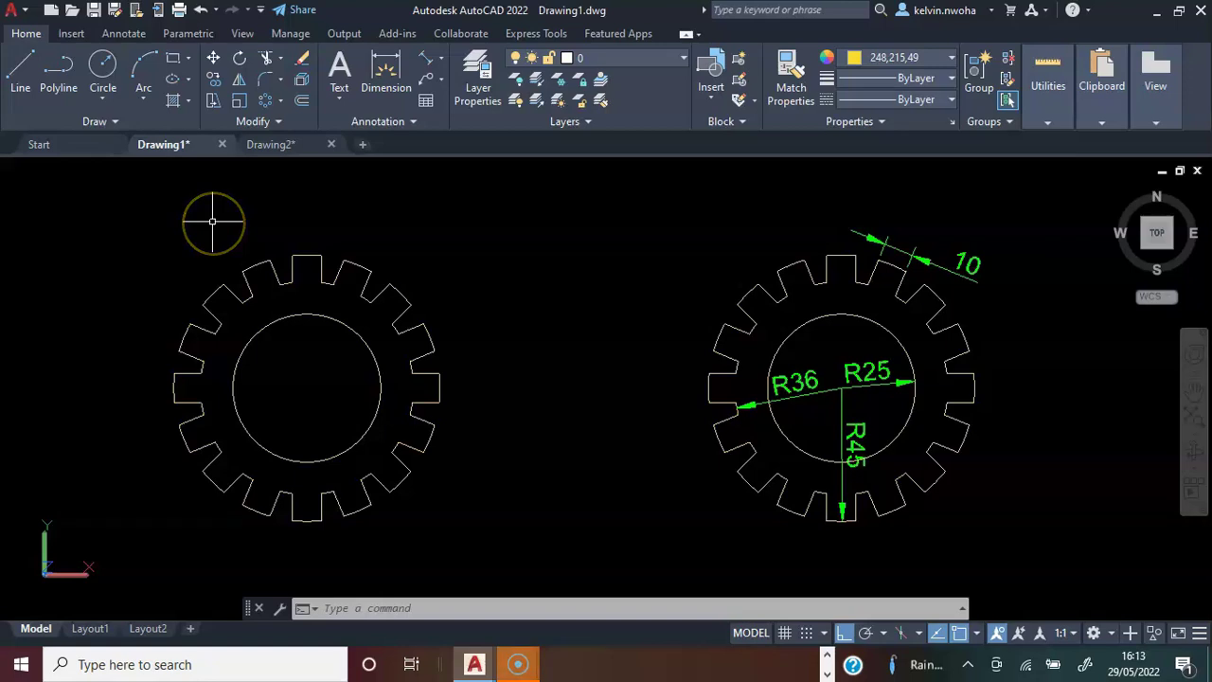
- Orbit the finished 3D gear to inspect it, then start a circle on a blank canvas
click(190, 275)
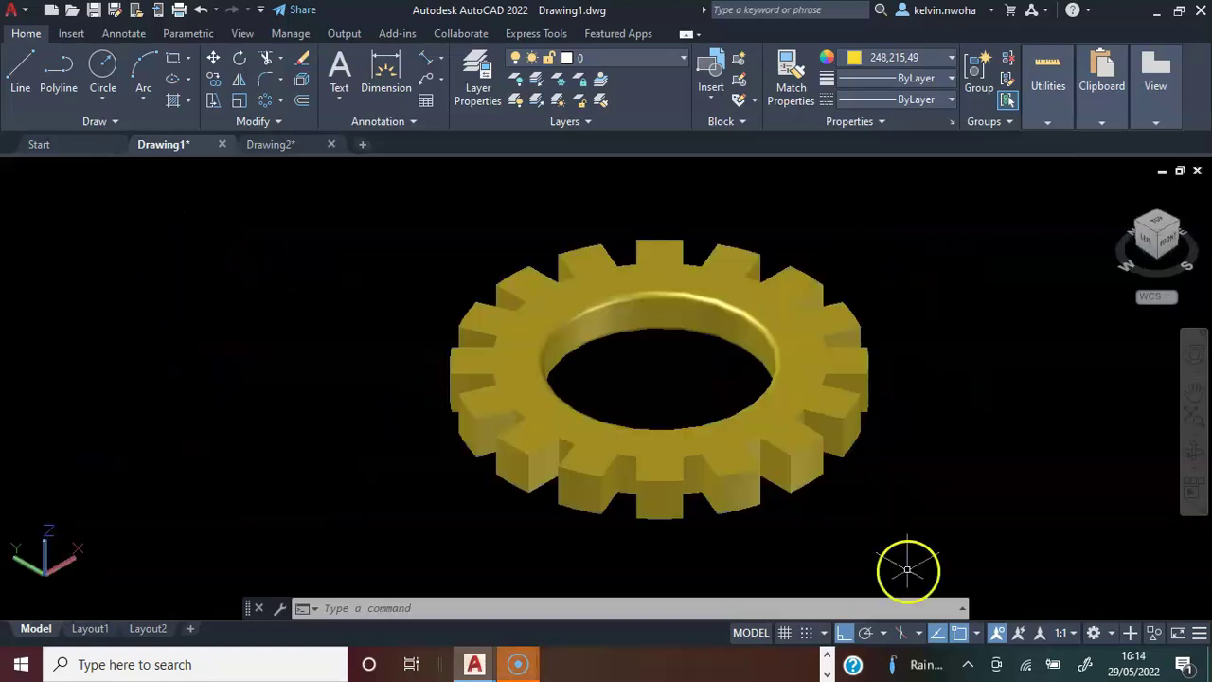
shift+middle_drag(907, 569, 913, 388)
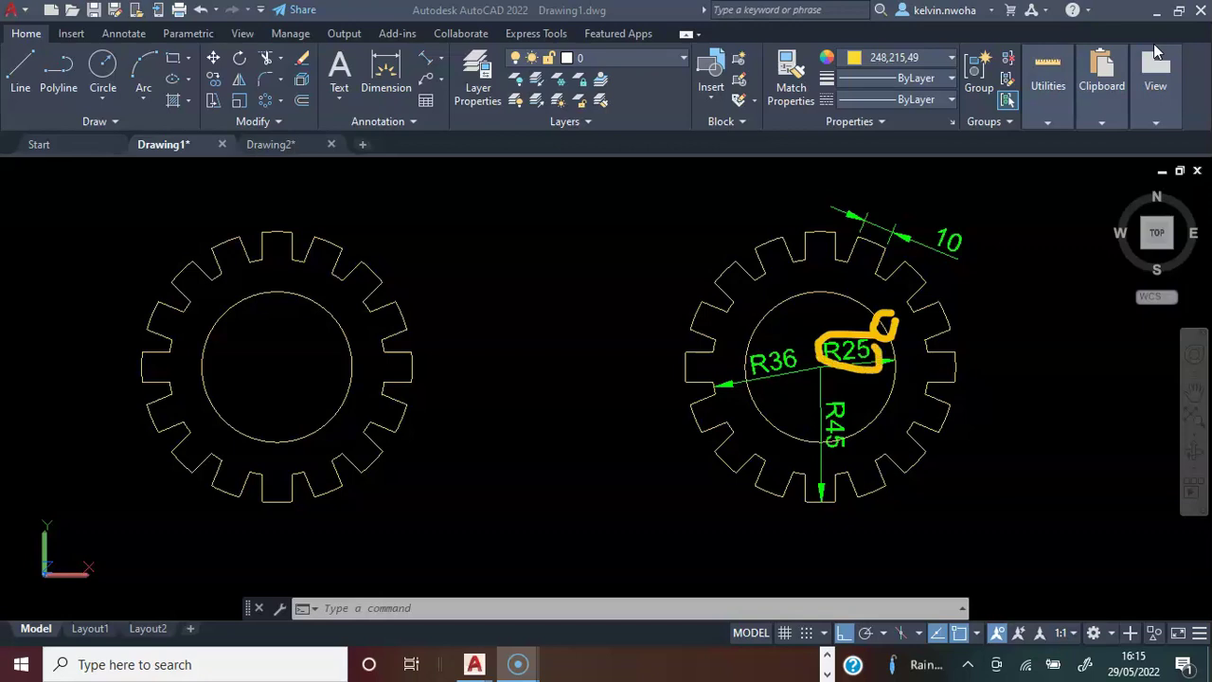
drag(744, 305, 858, 262)
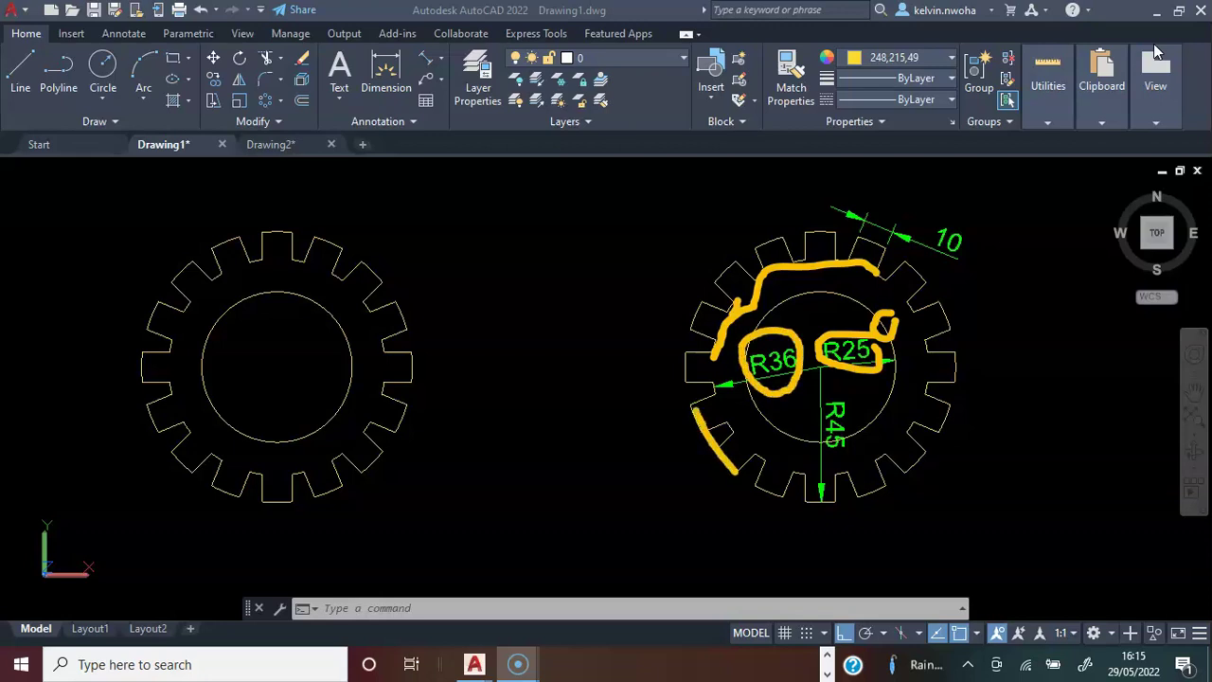
drag(736, 303, 829, 237)
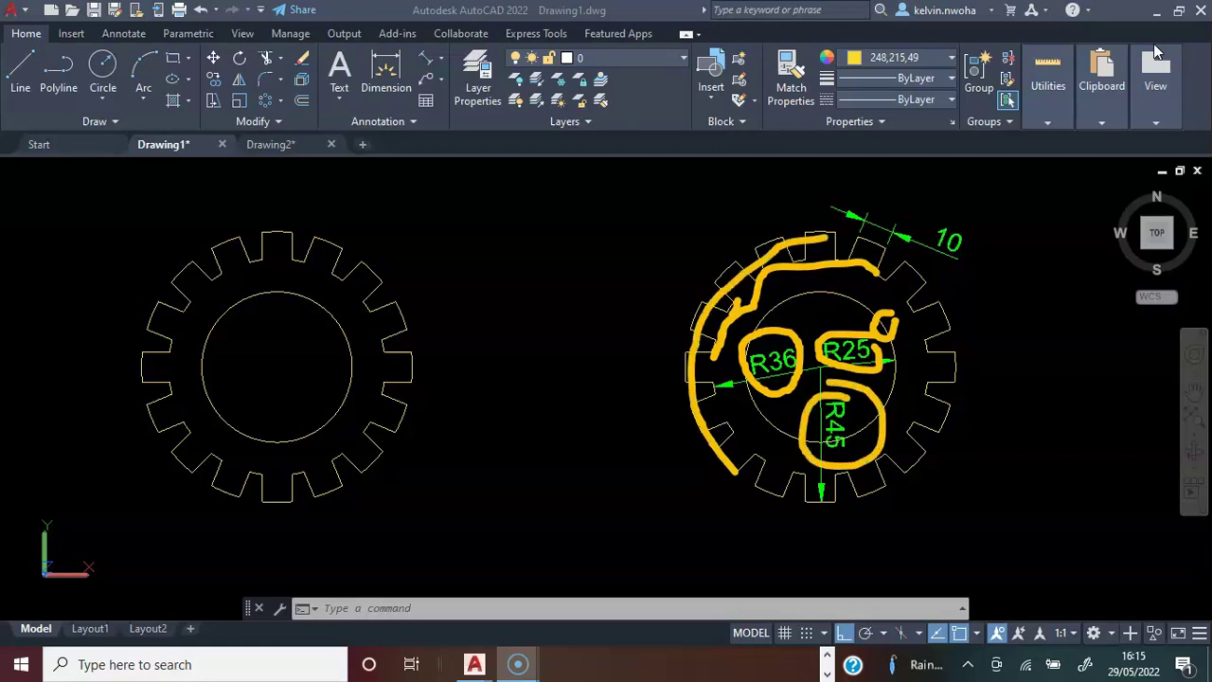
click(103, 64)
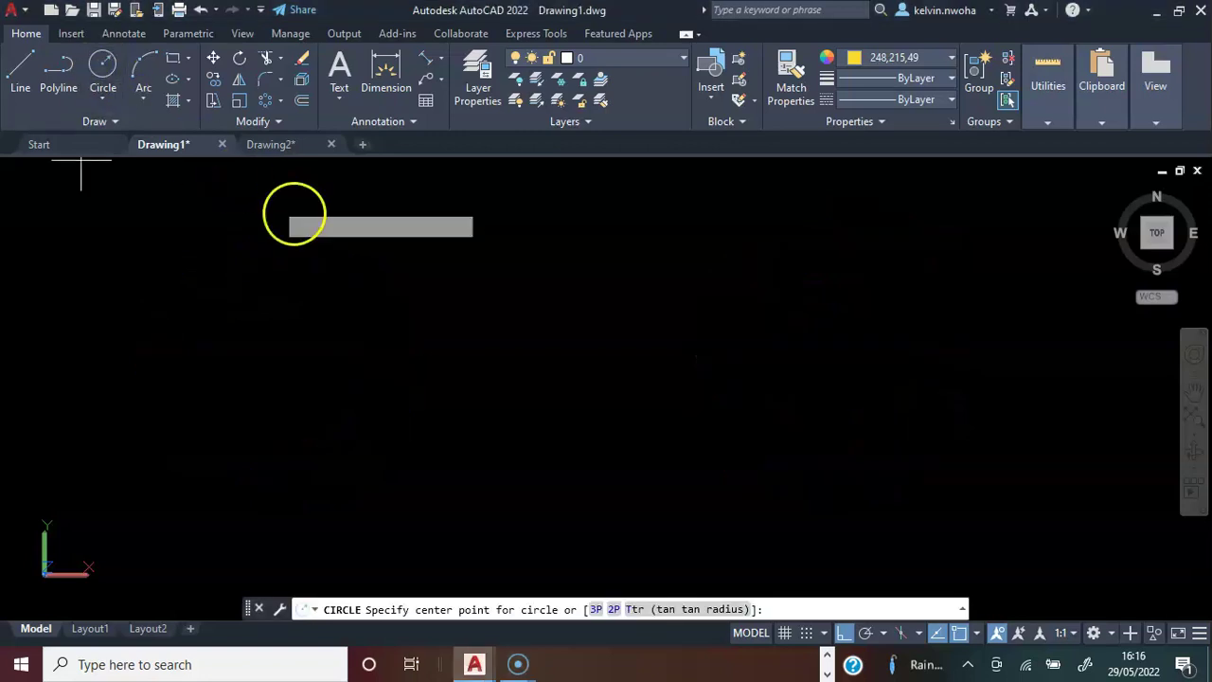
- Draw circles of radius 25, 36 and 45, all sharing one centre point
click(550, 373)
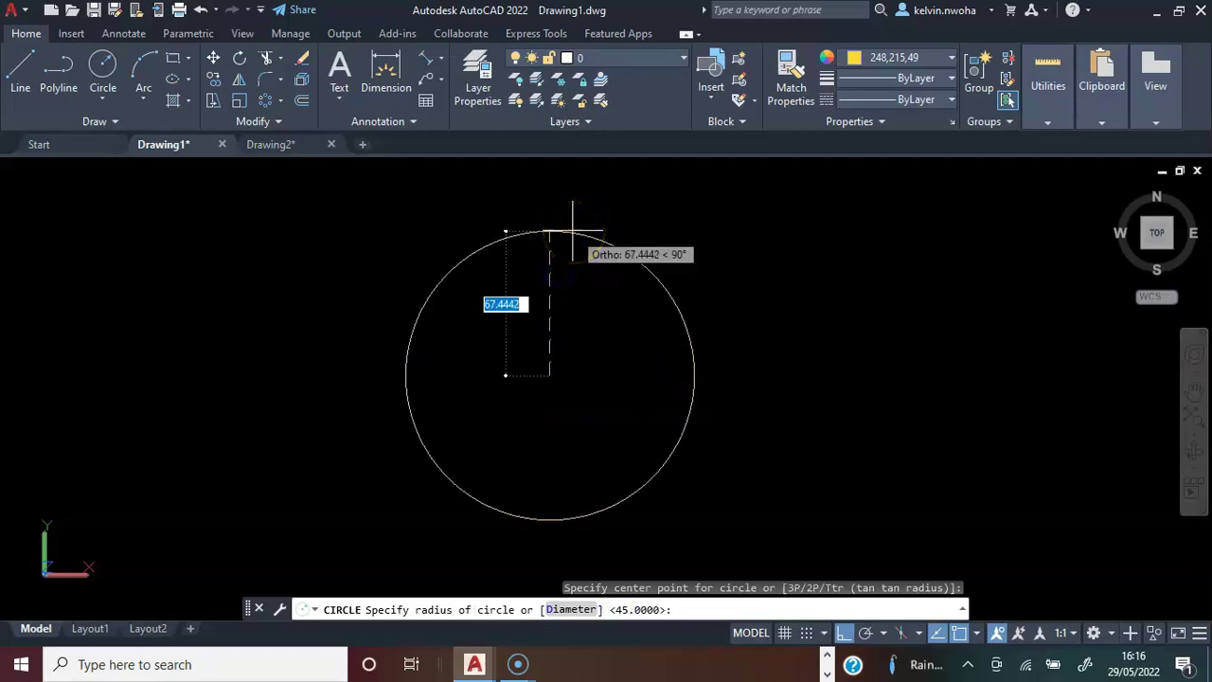
text(2)
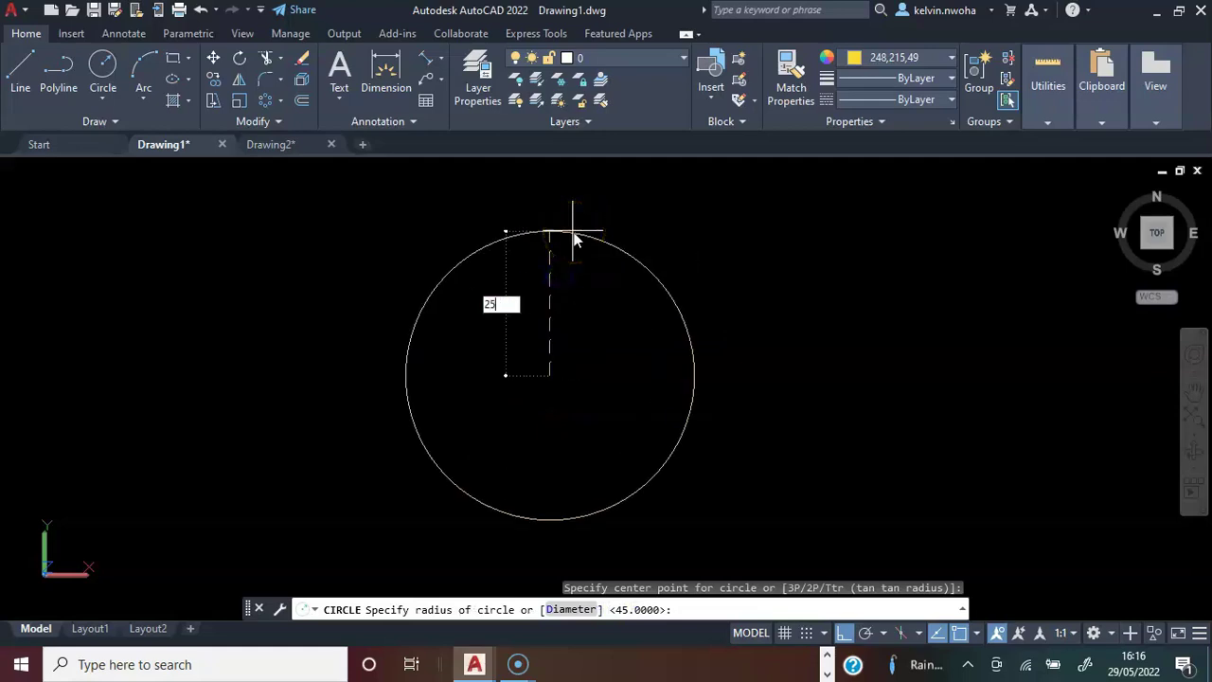
text(5)
key(Return)
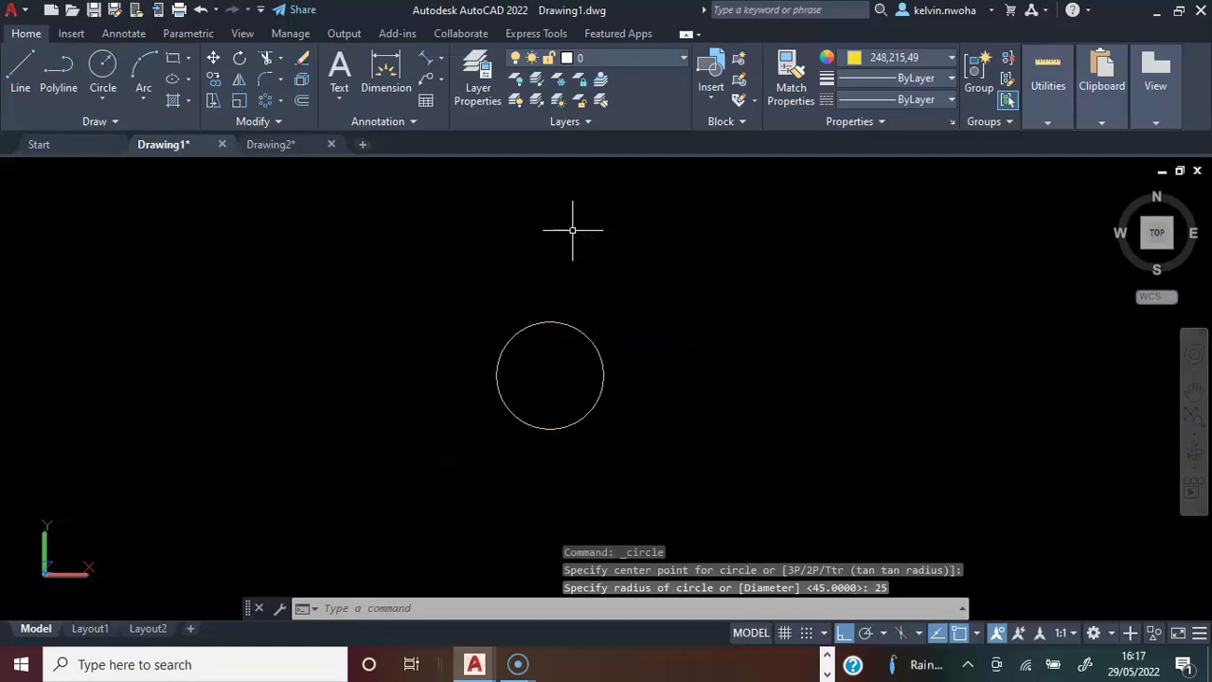
click(100, 68)
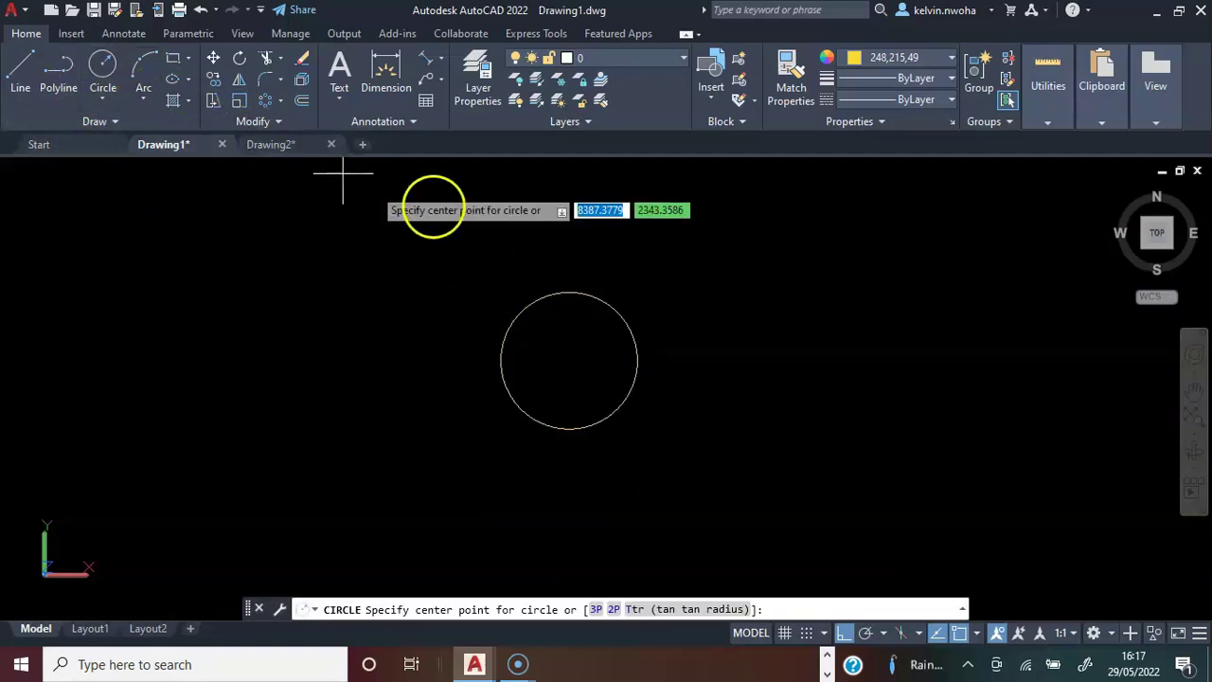
click(568, 360)
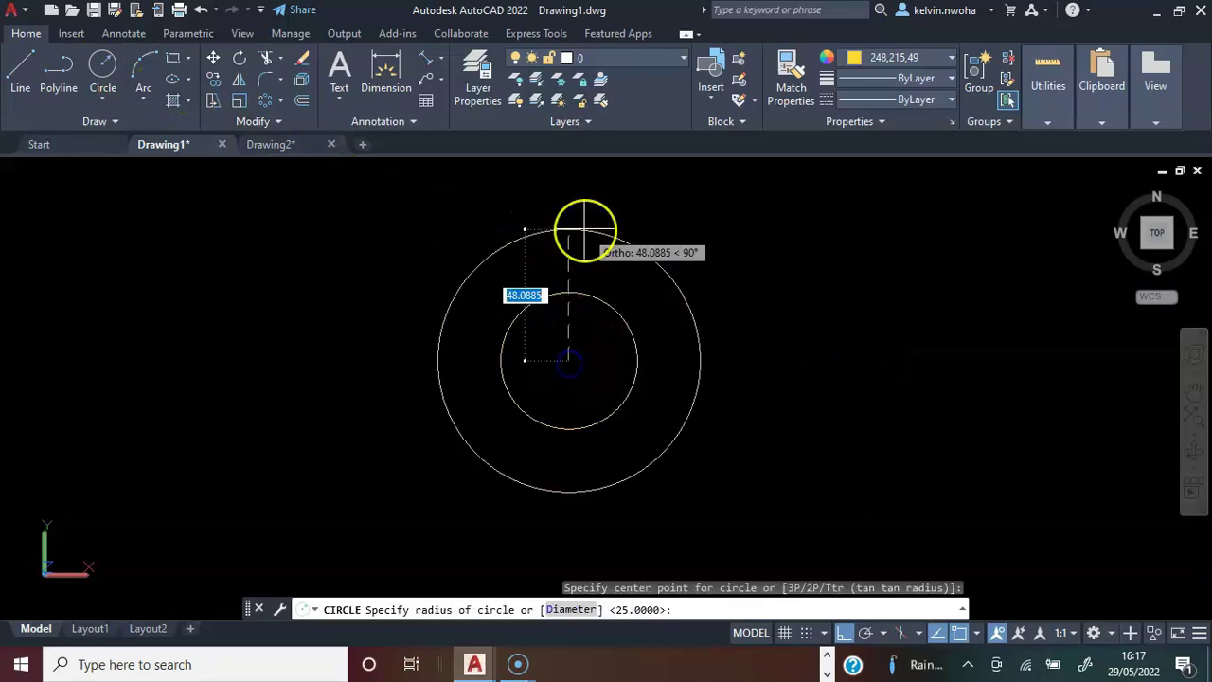
text(36)
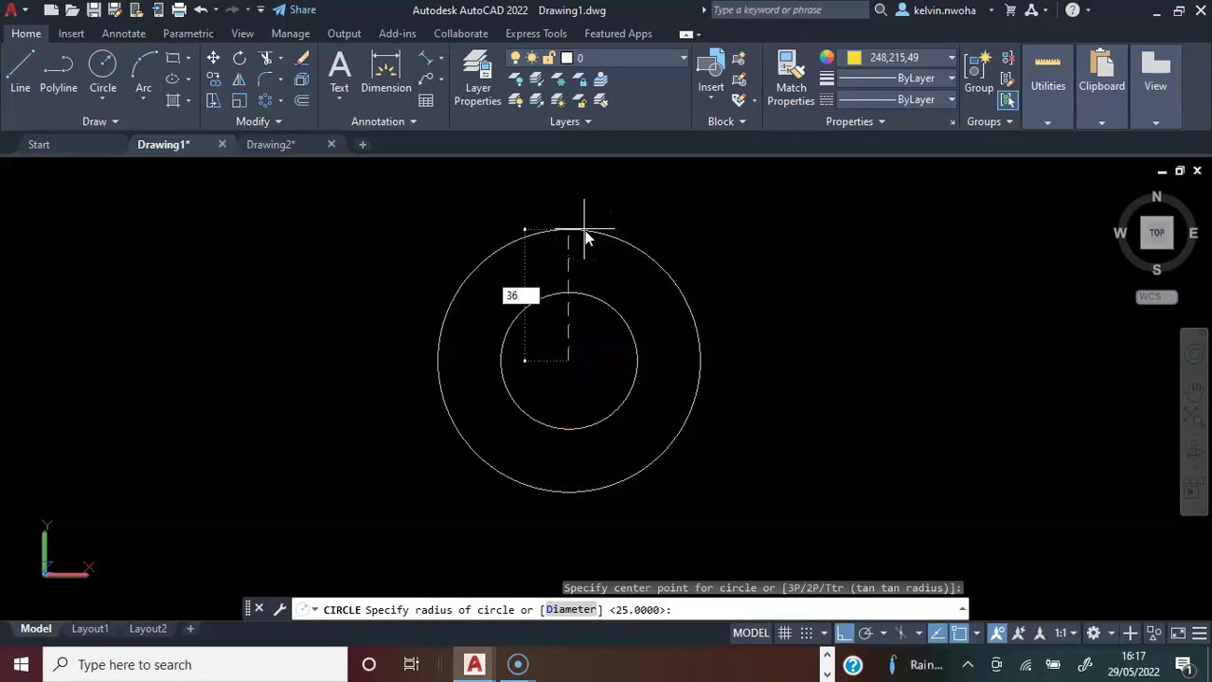
key(Return)
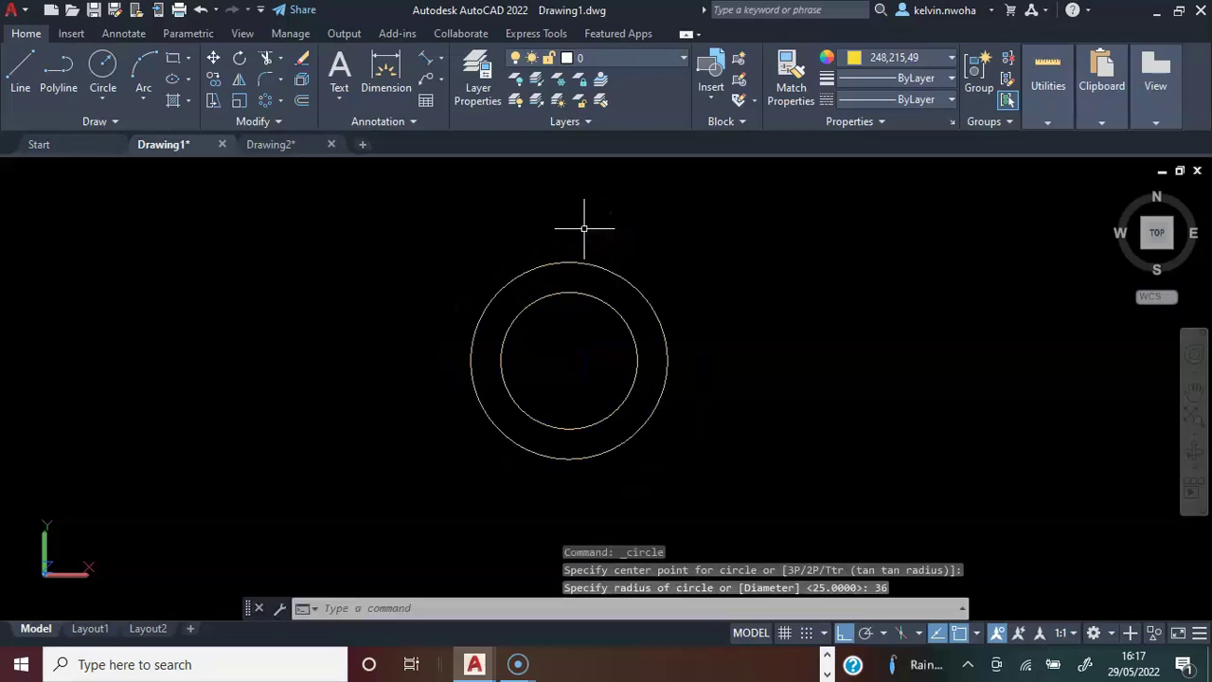
click(104, 68)
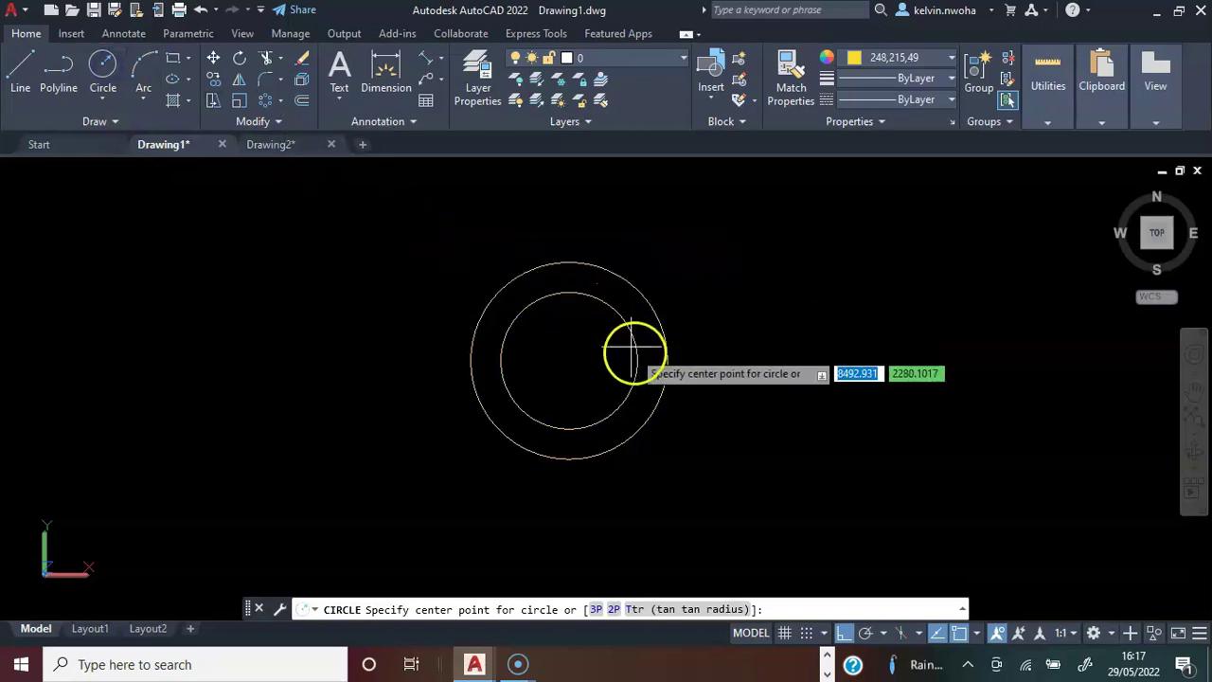
click(571, 364)
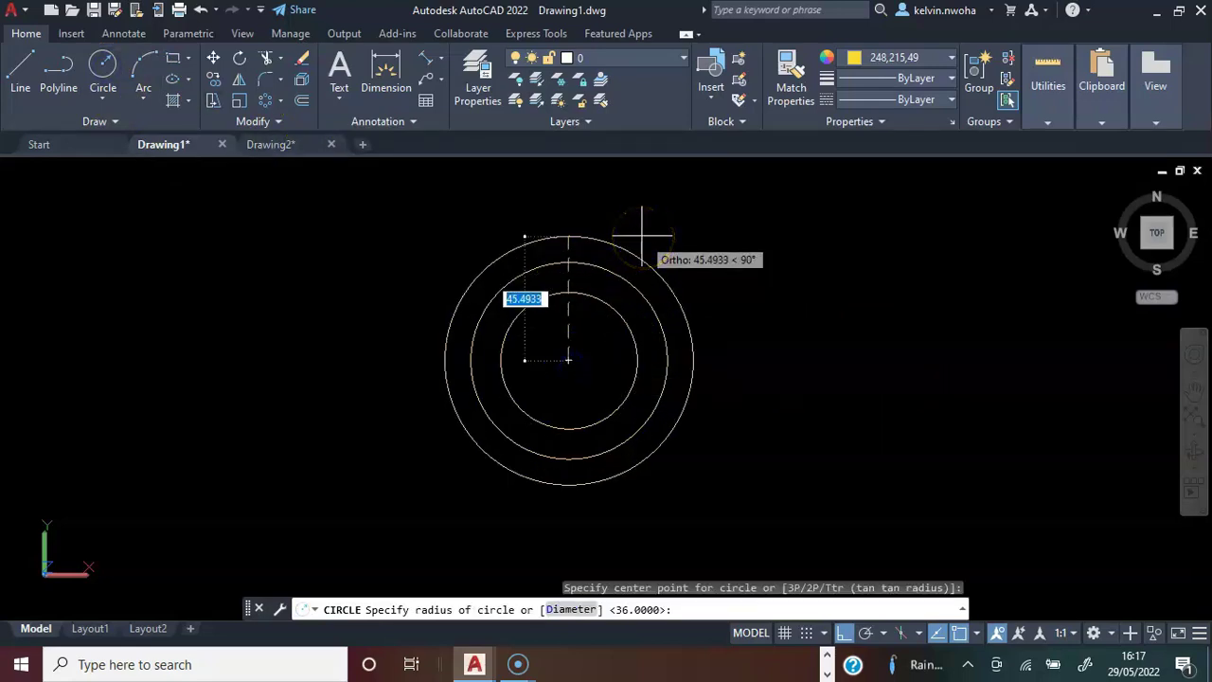
text(45)
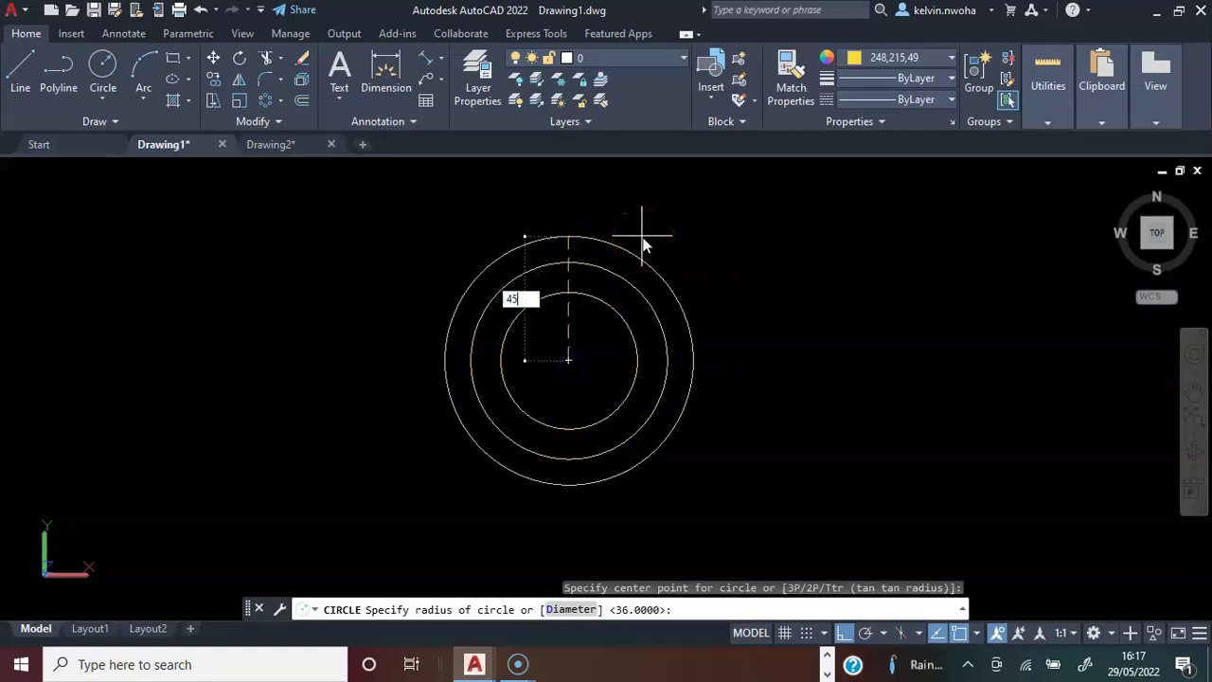
key(Return)
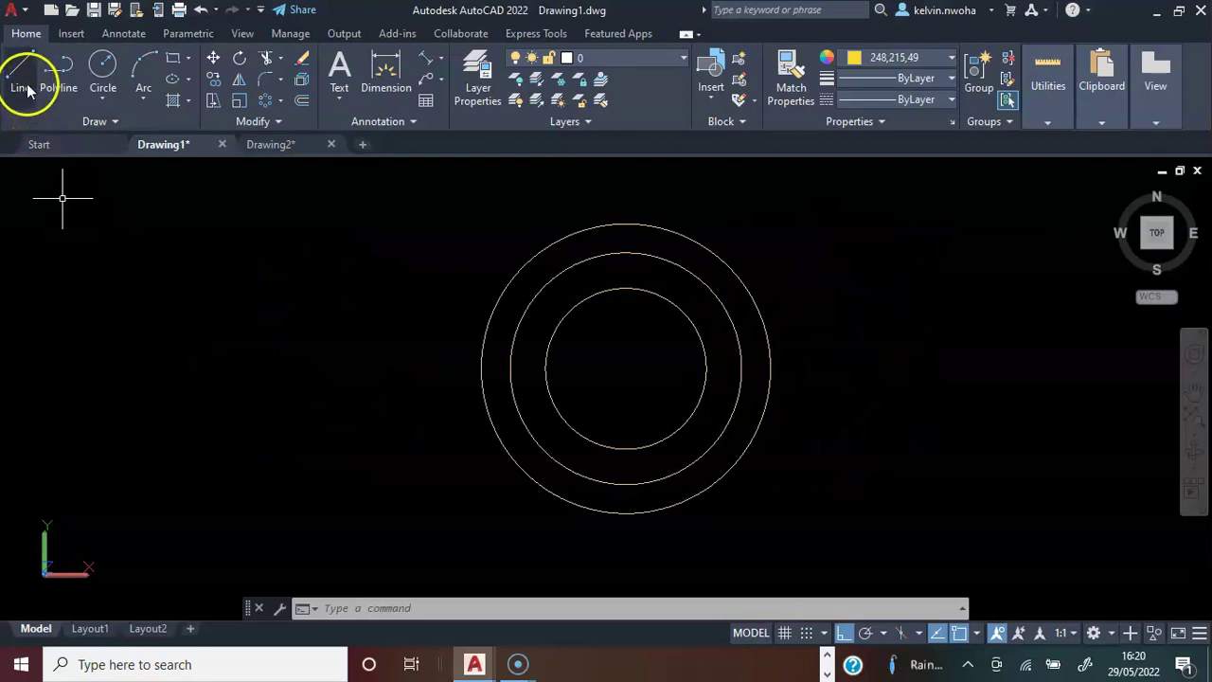
- Draw a vertical line from the circles' centre up past the outer circle
click(24, 84)
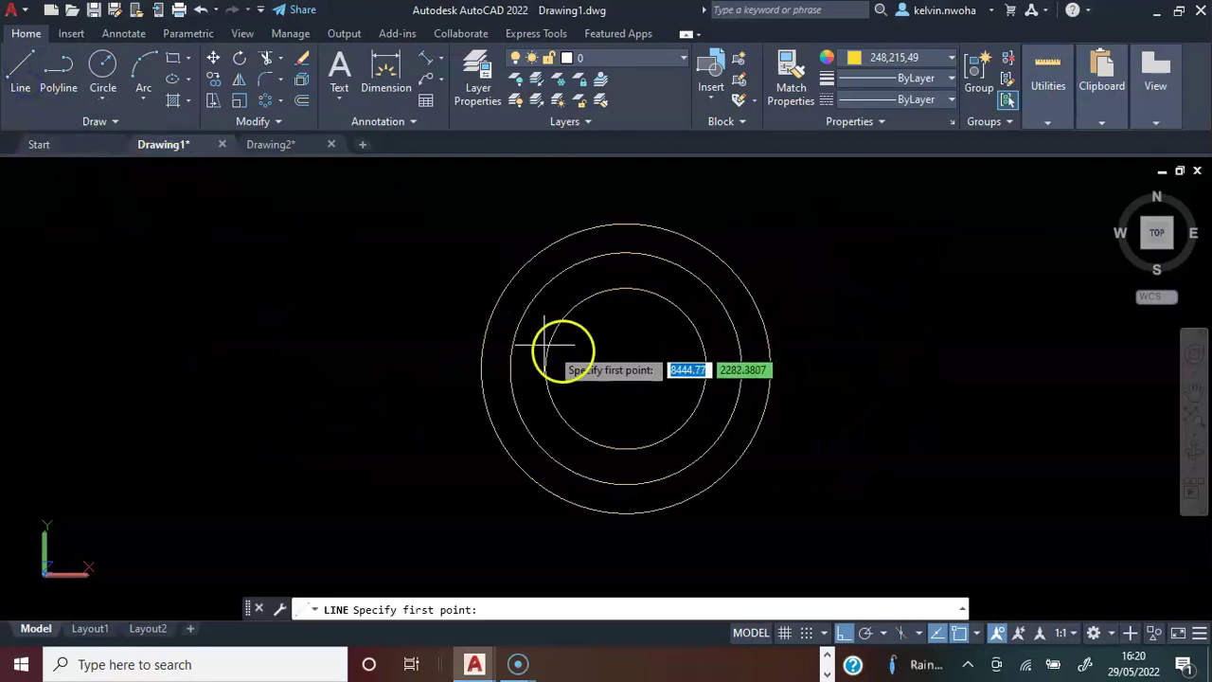
click(626, 369)
click(626, 186)
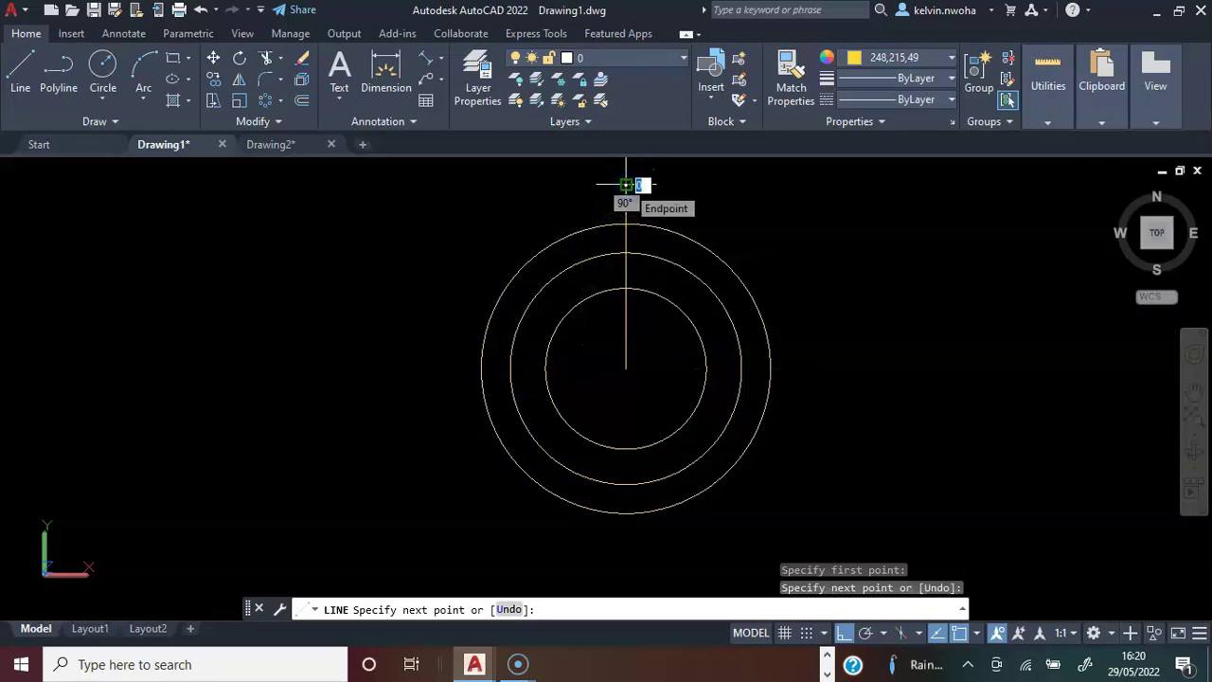
key(Return)
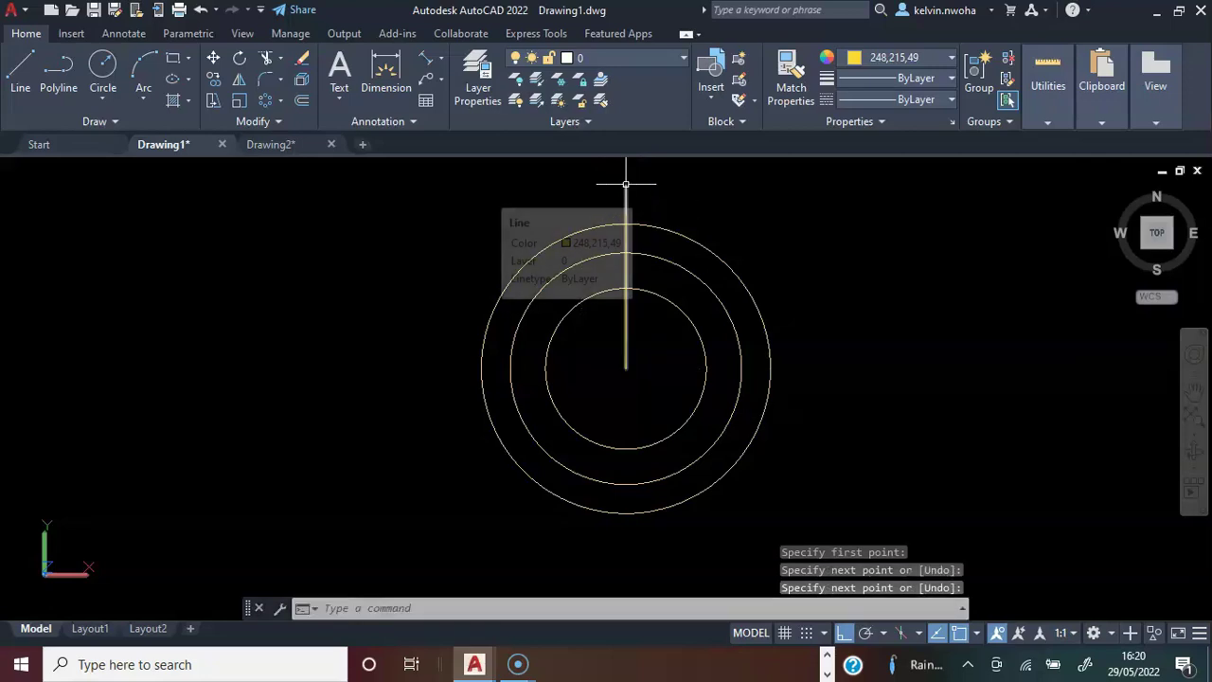
- Offset the vertical line by 5 to both the right and the left
text(offset)
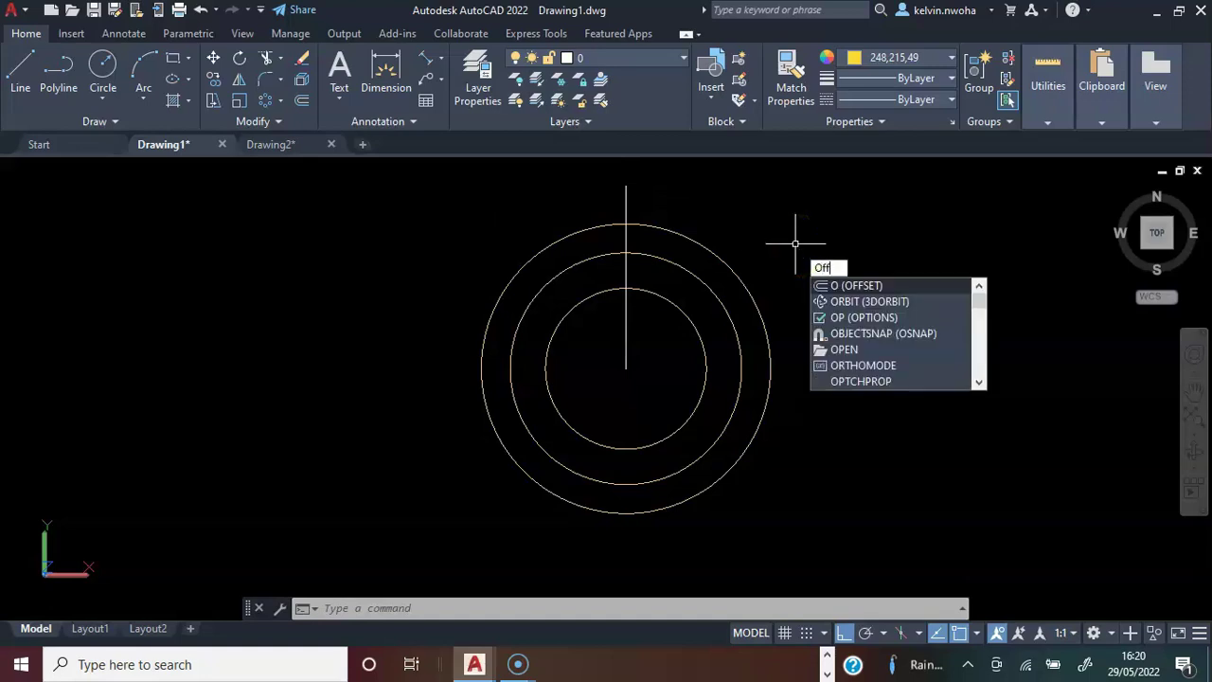
key(Return)
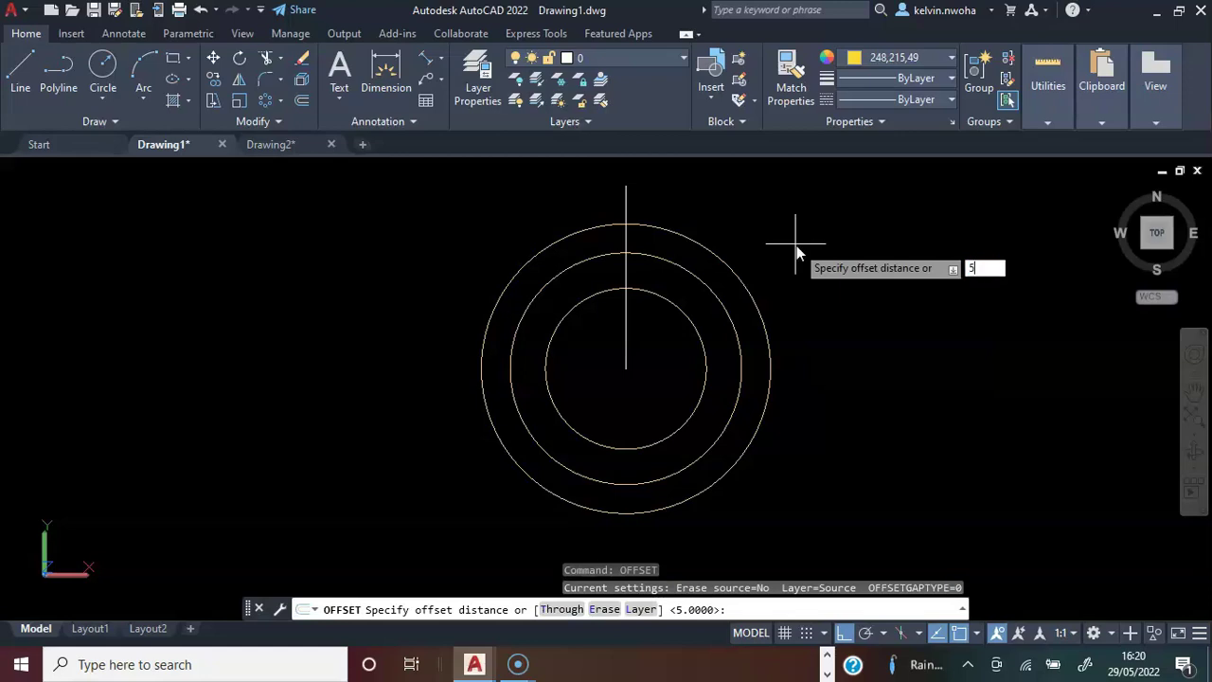
text(5)
key(Return)
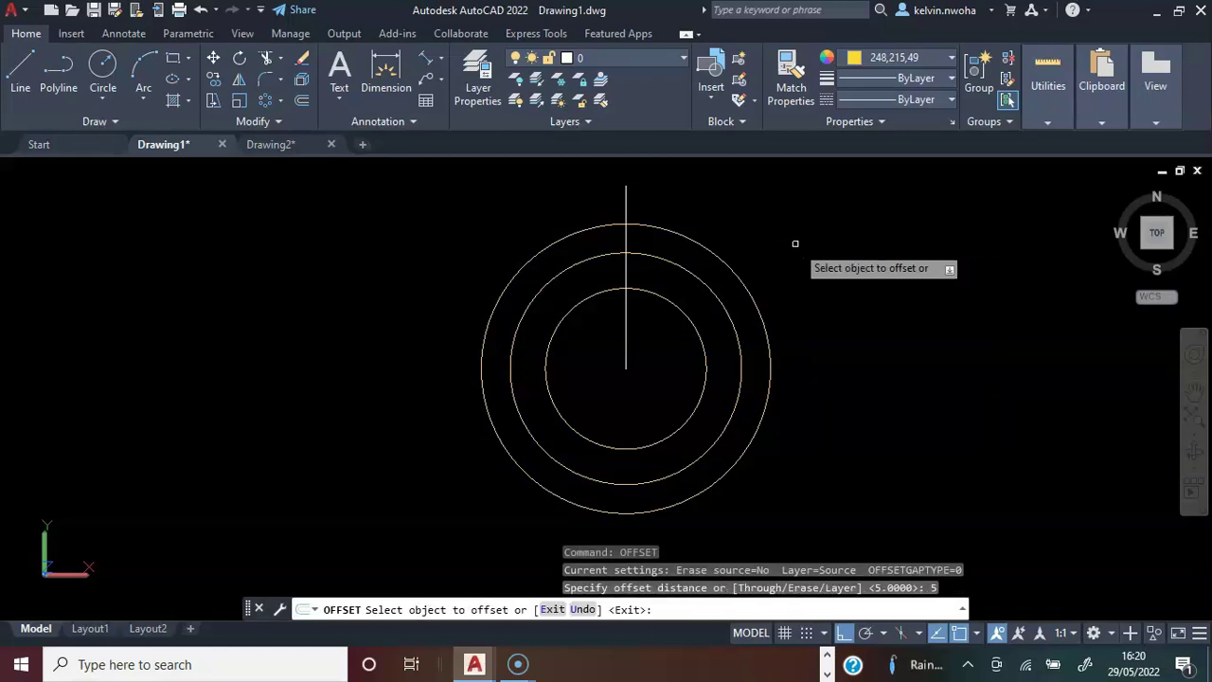
click(626, 199)
click(739, 199)
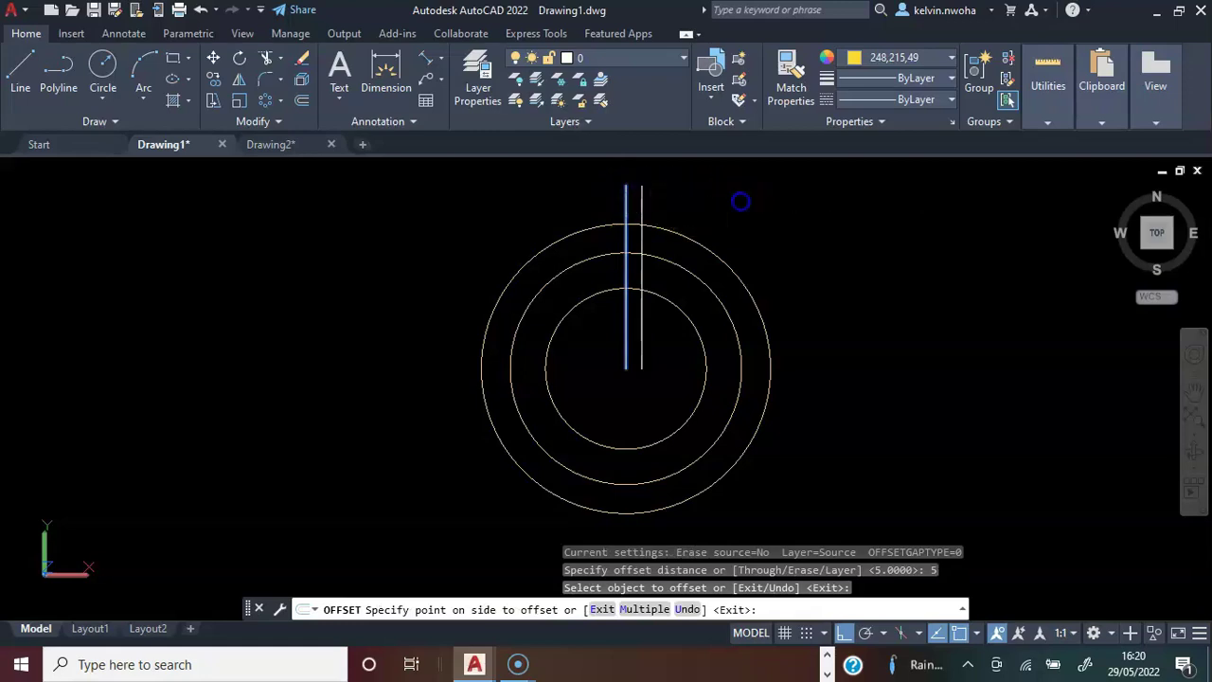
click(625, 201)
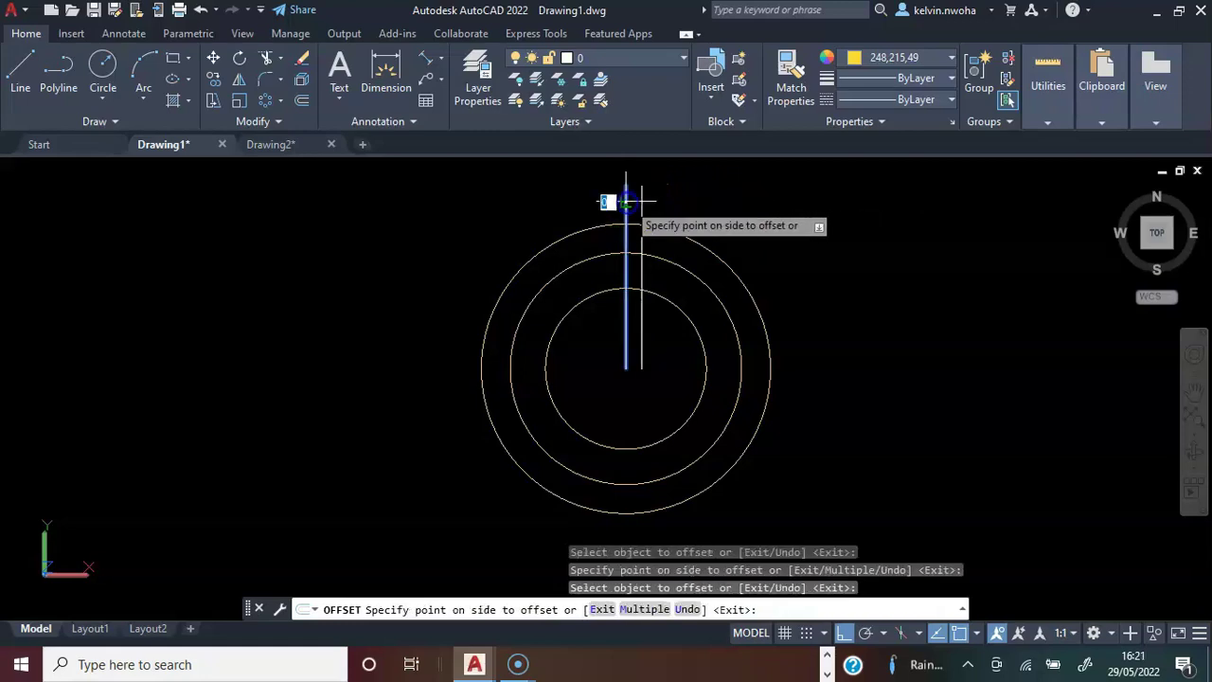
click(518, 215)
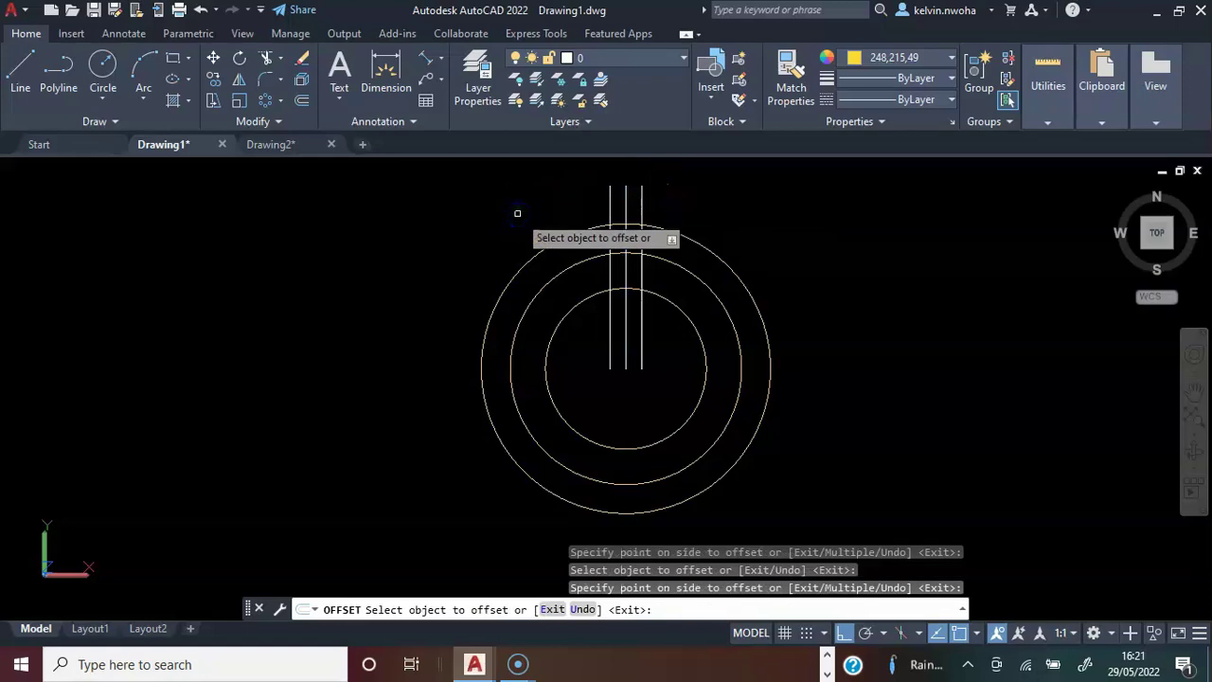
key(Return)
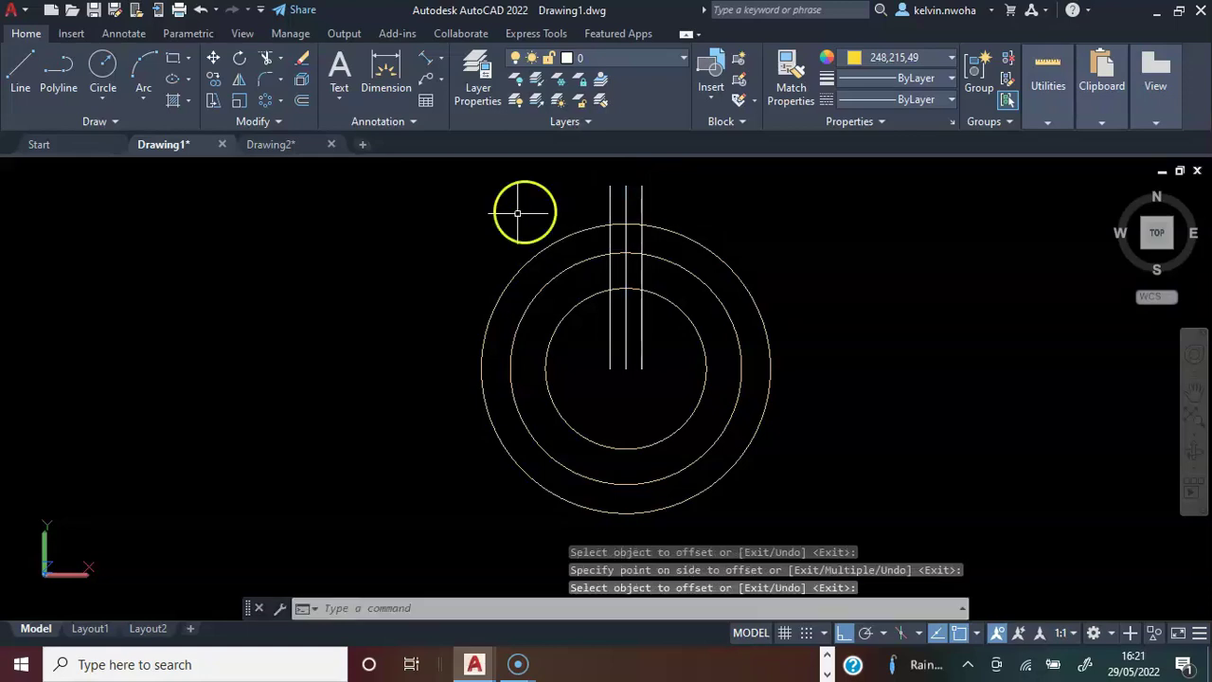
- Trim the vertical lines down to the two tooth sides and the top edge
text(TRIM)
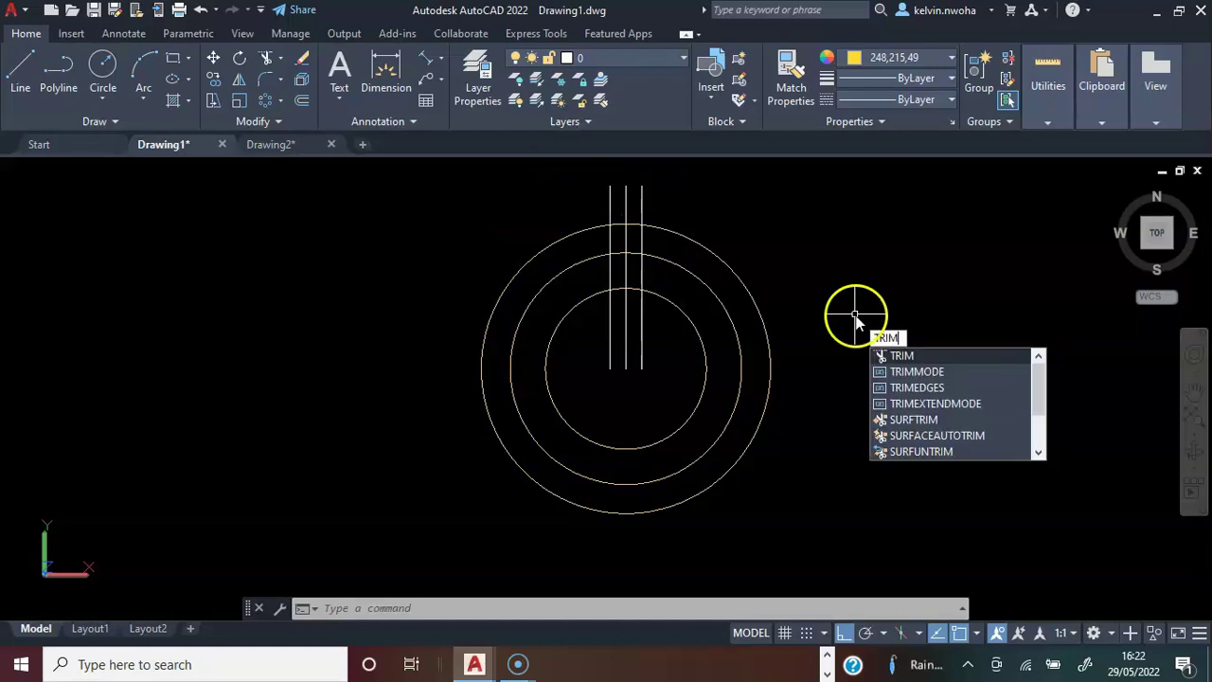
key(Return)
click(855, 313)
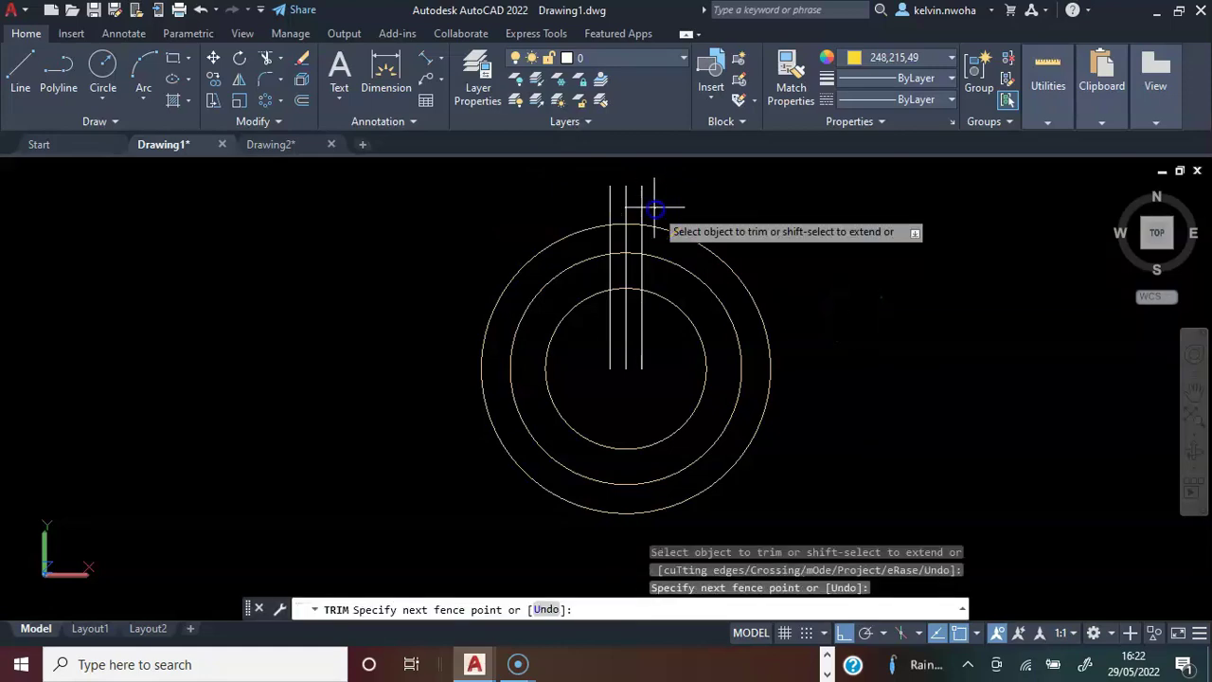
key(Return)
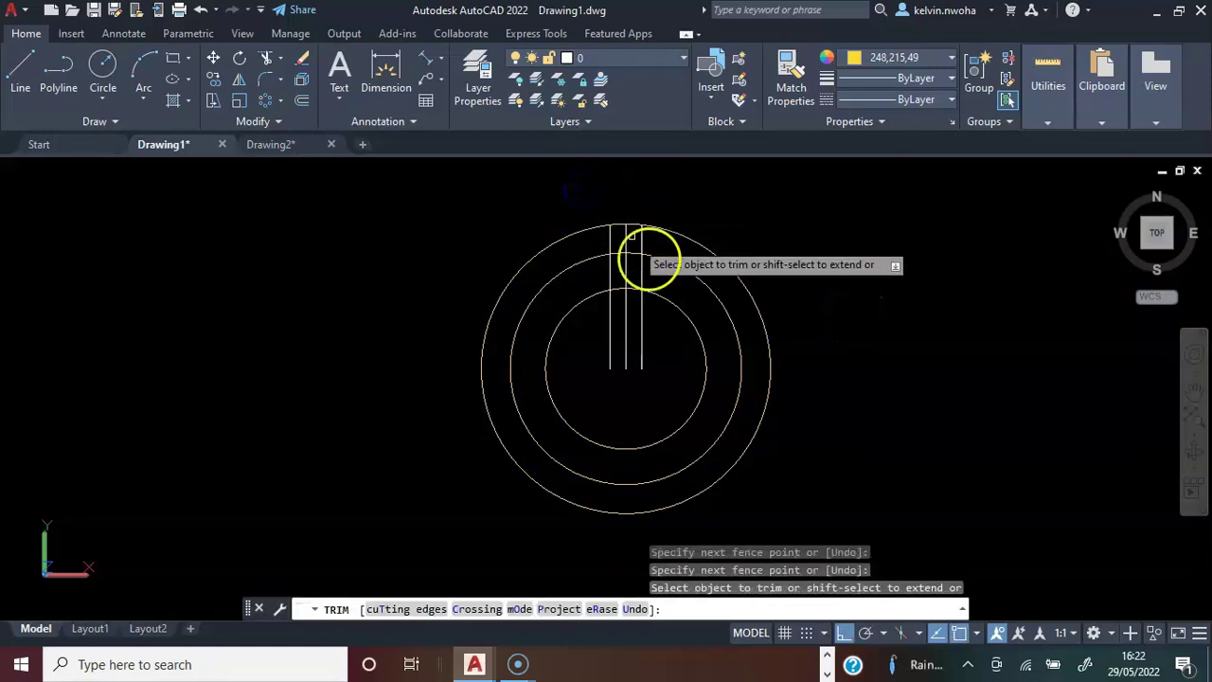
scroll(652, 263, up, 2)
click(650, 288)
click(581, 270)
key(Return)
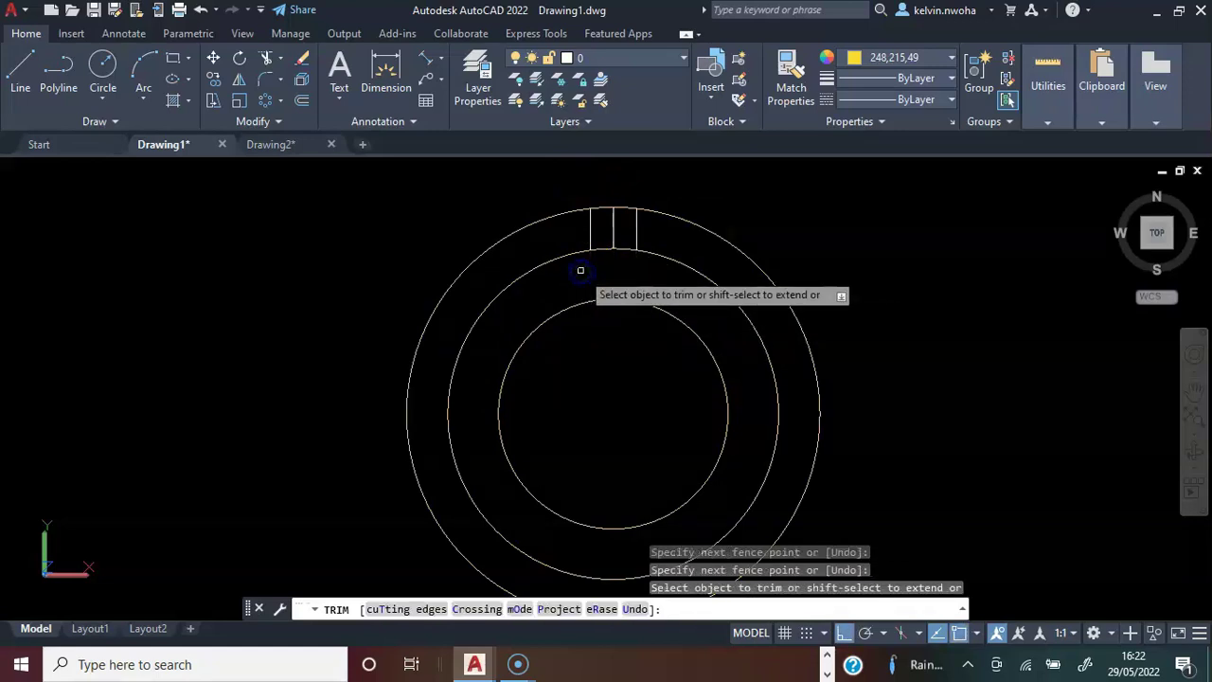
click(614, 230)
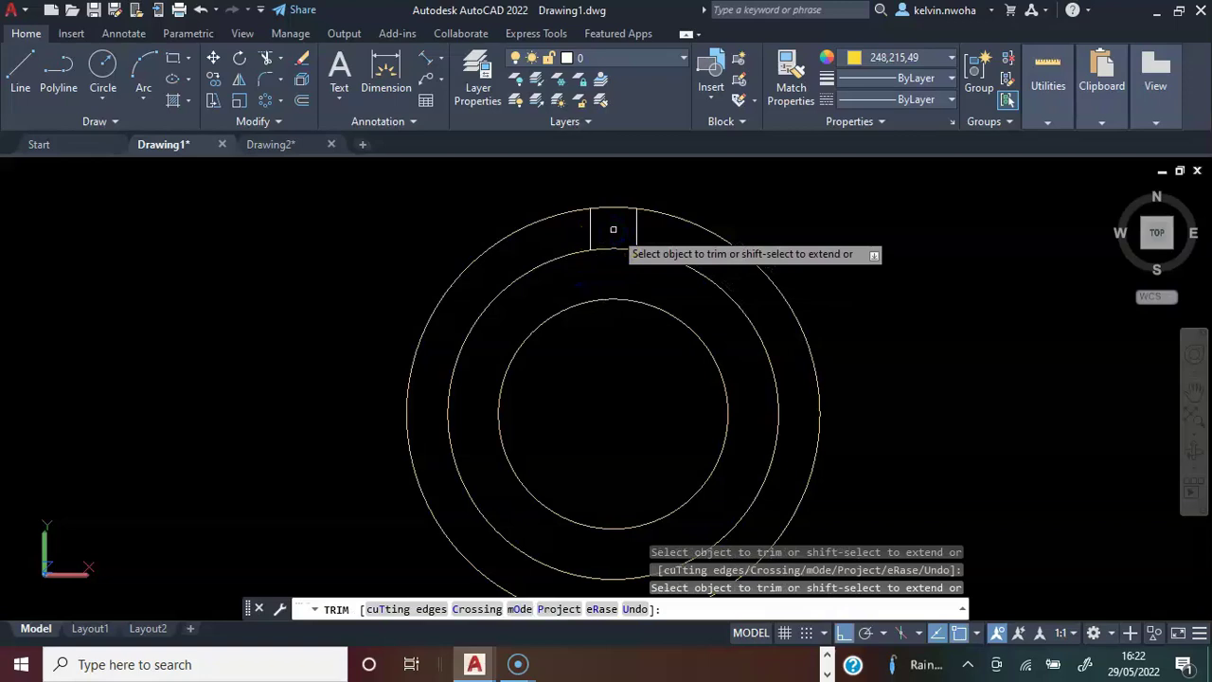
key(Return)
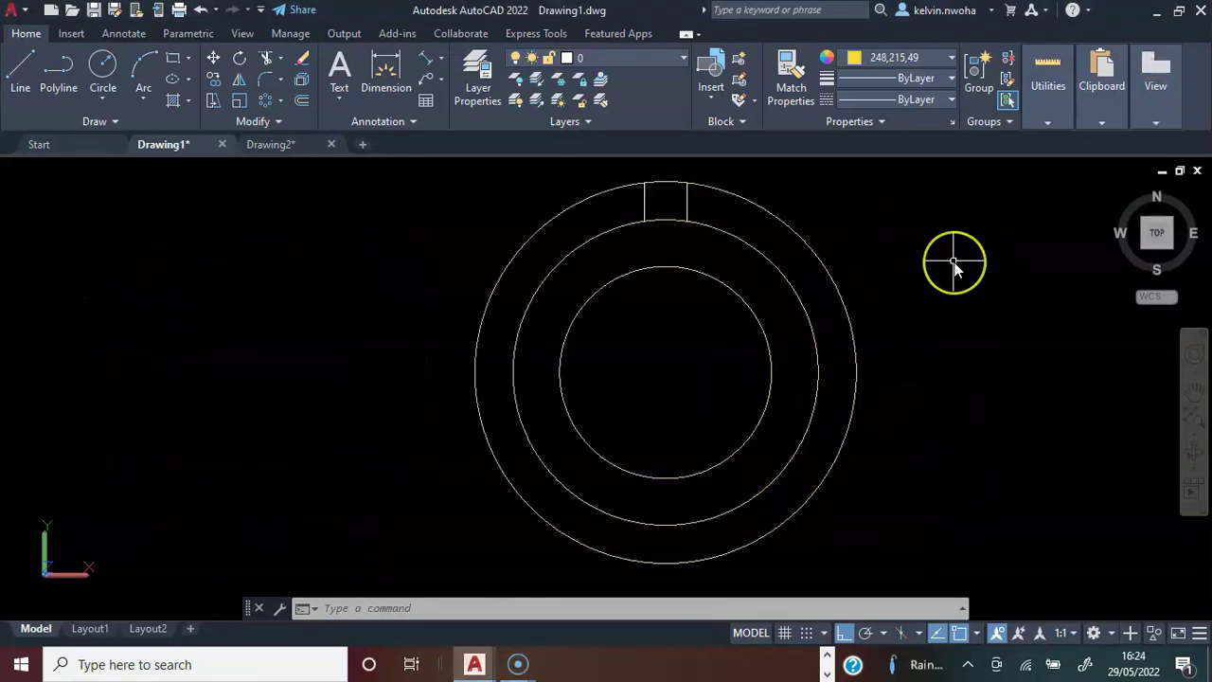
- Trim away the outer radius-45 circle, leaving one tooth on the radius-36 ring
text(R)
text(trim)
key(Return)
click(831, 282)
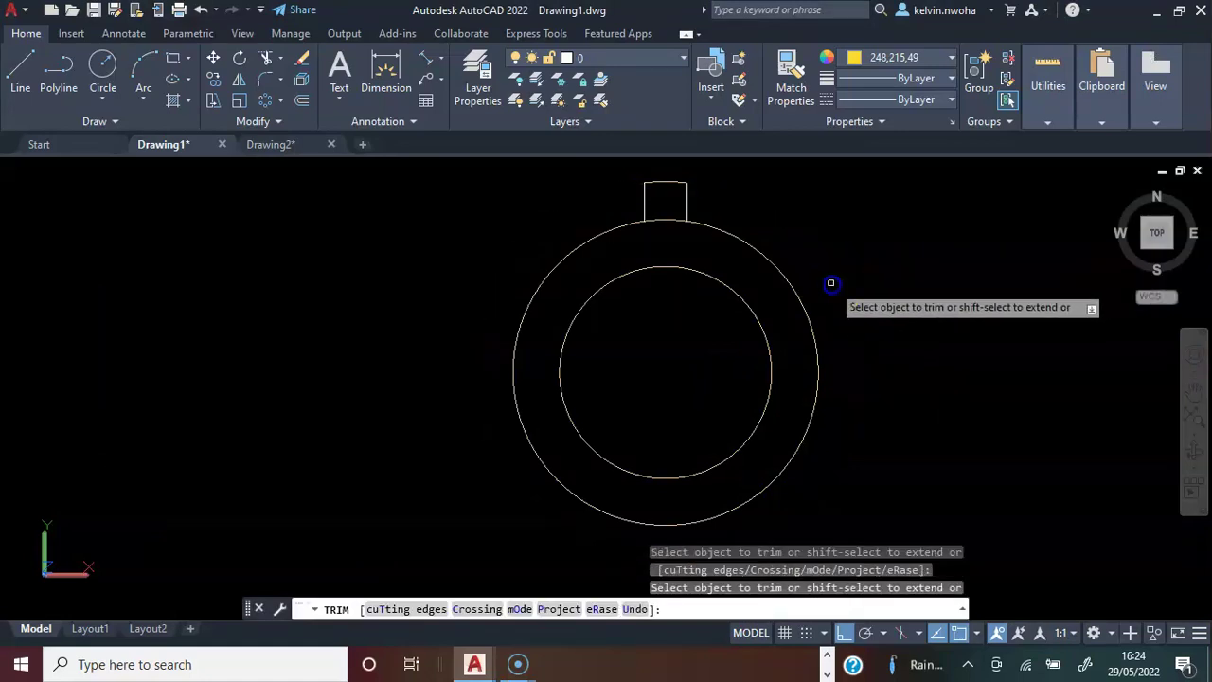
click(800, 271)
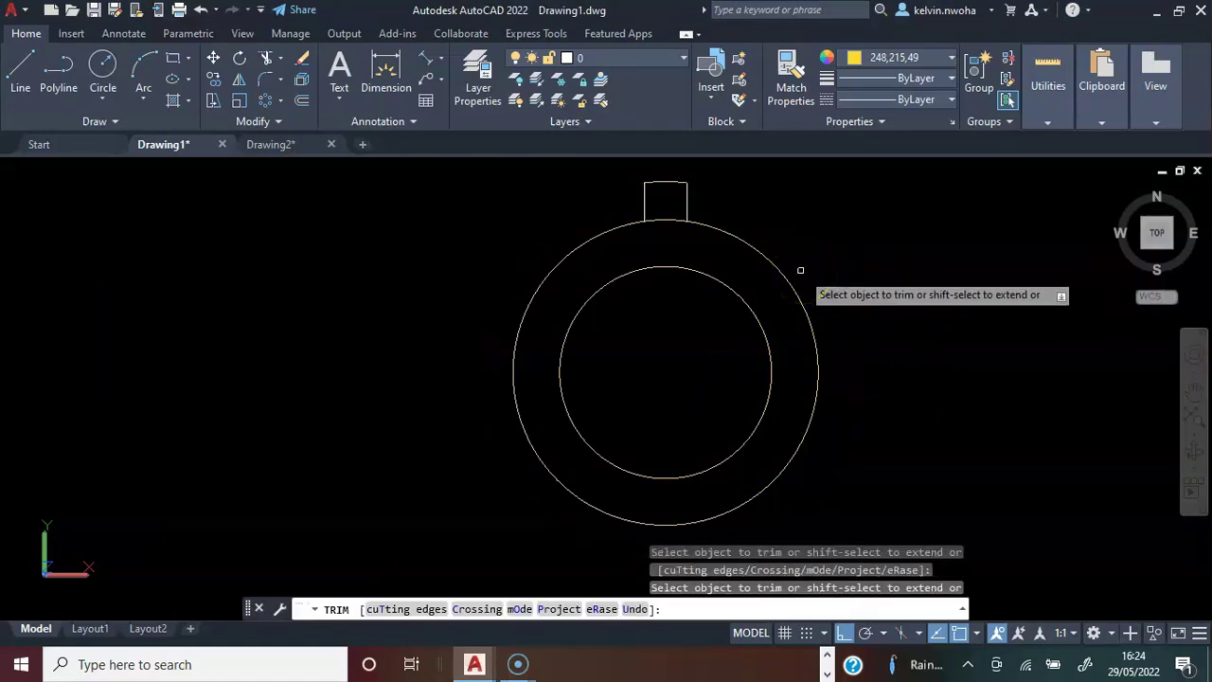
right_click(798, 265)
middle_drag(742, 211, 758, 214)
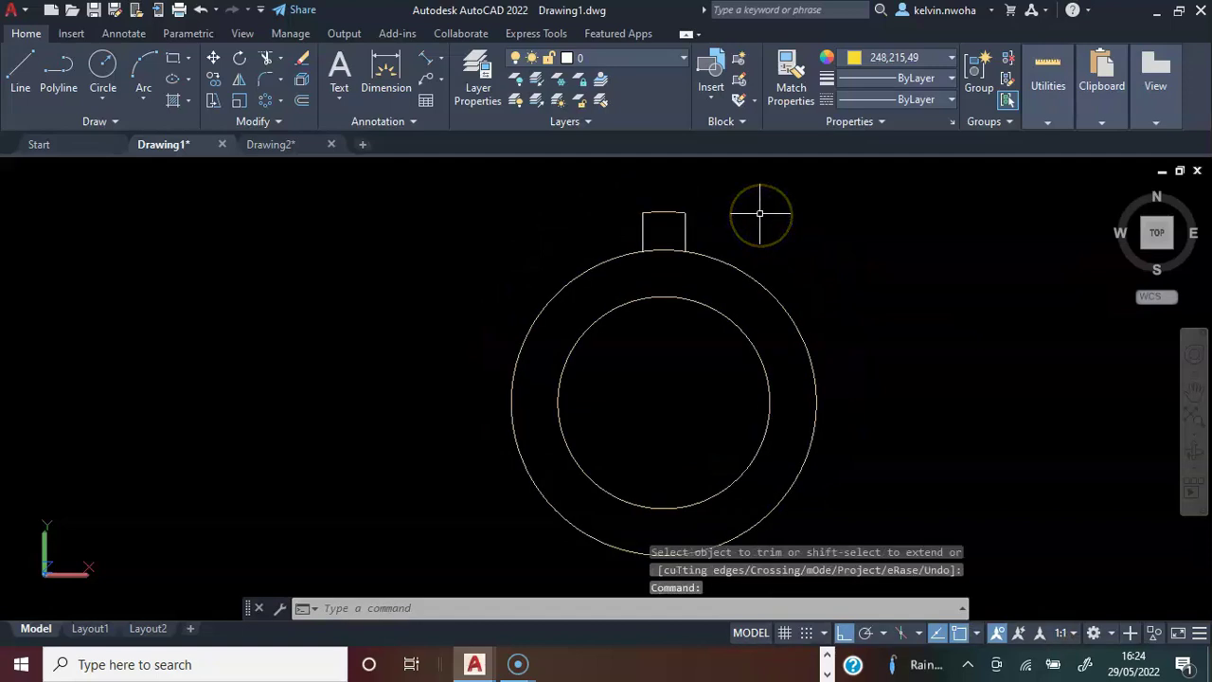
text(jo)
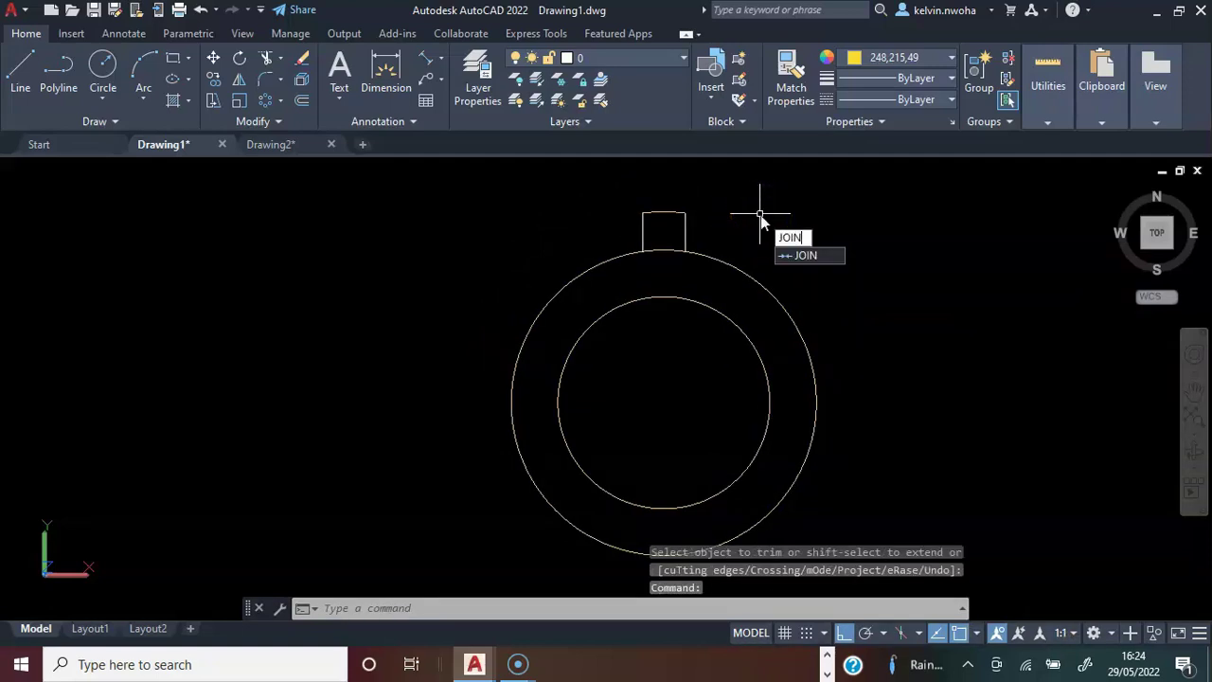
key(Return)
- Join the tooth's right, top and left edges into one polyline and verify it
scroll(664, 204, up, 3)
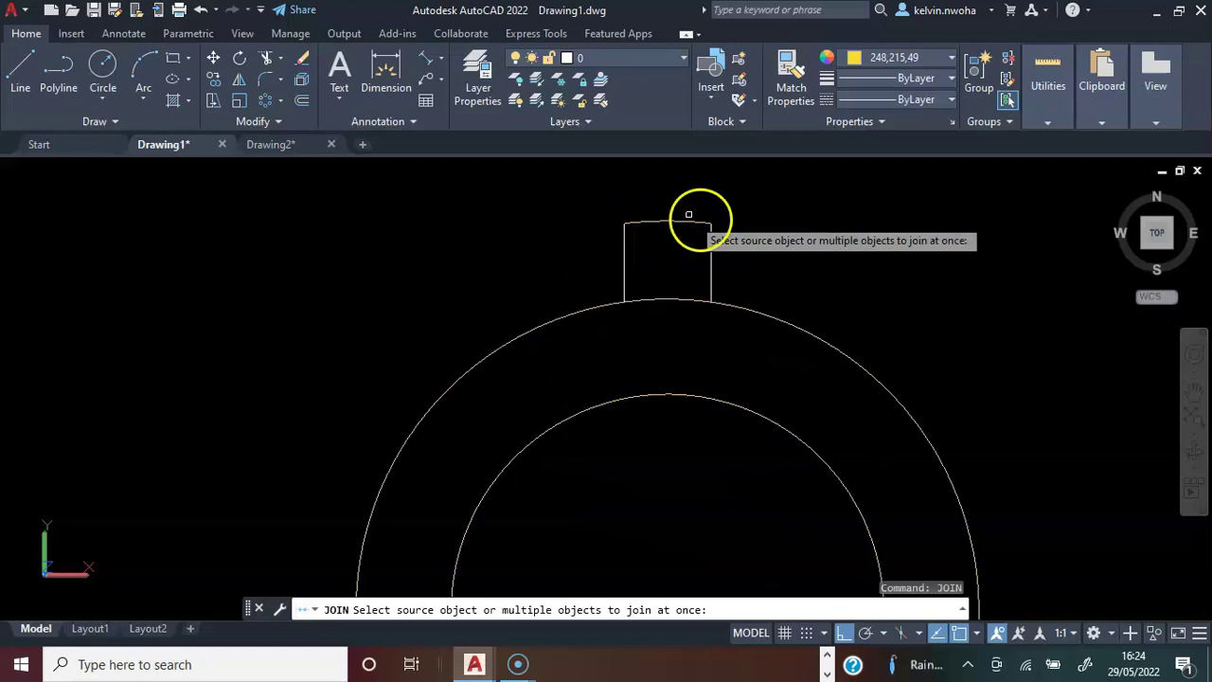
click(713, 243)
click(704, 223)
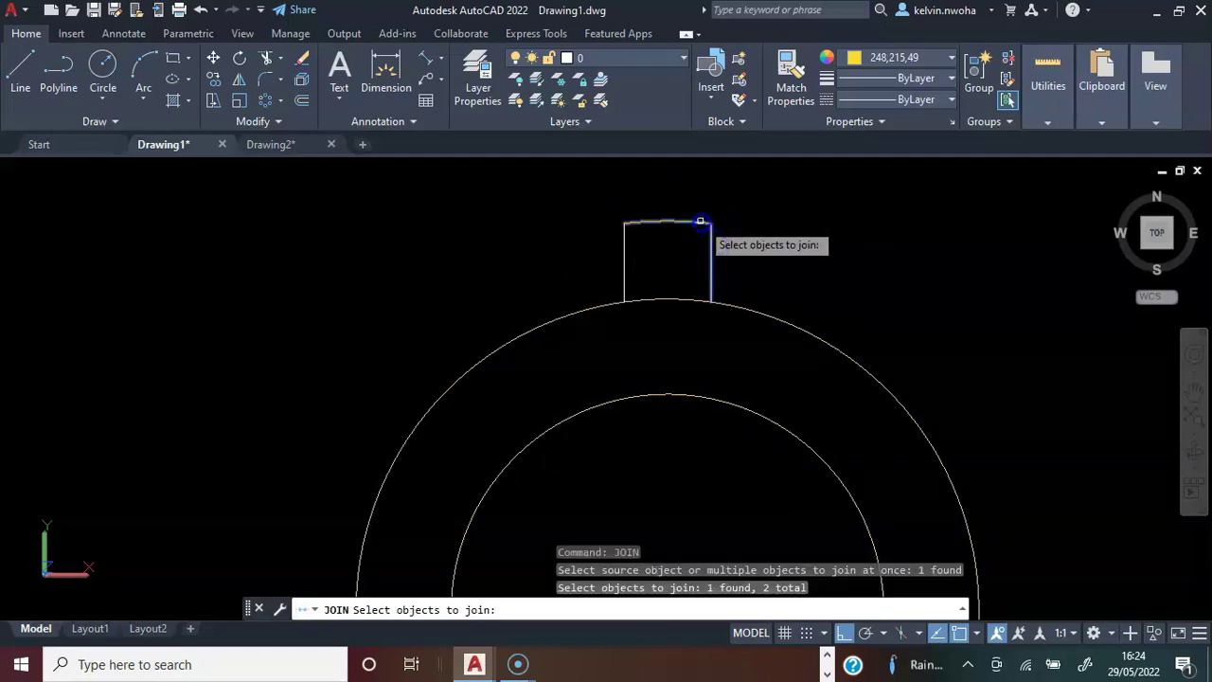
click(624, 245)
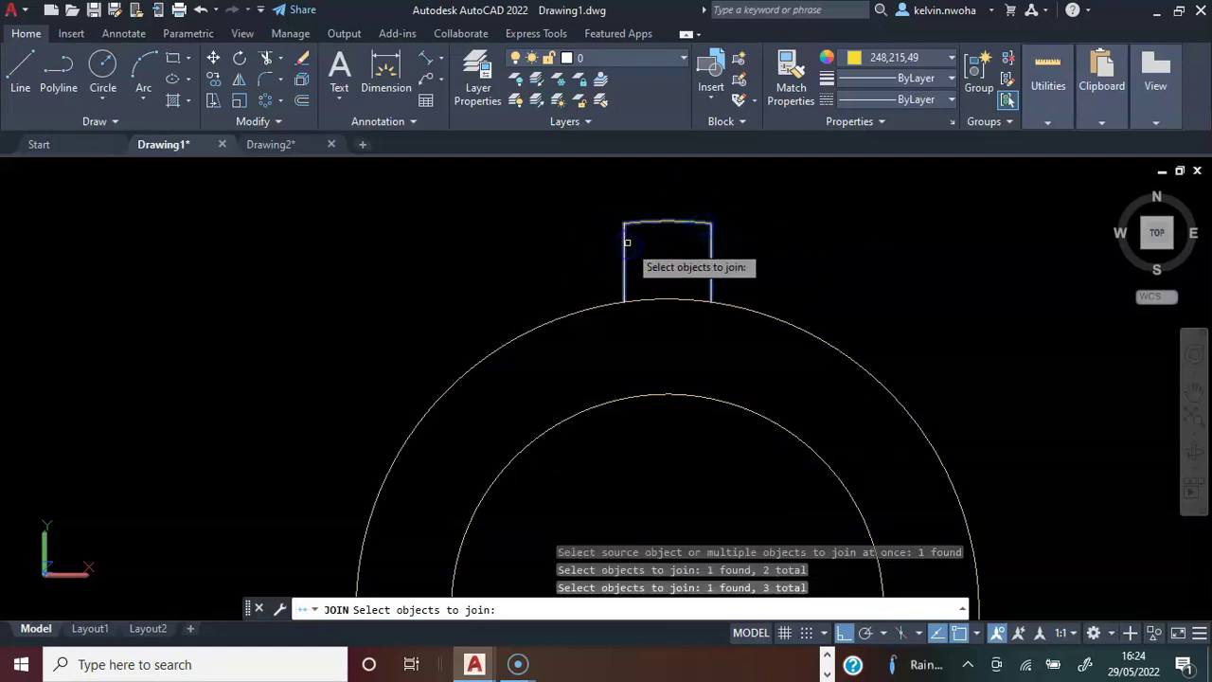
key(Return)
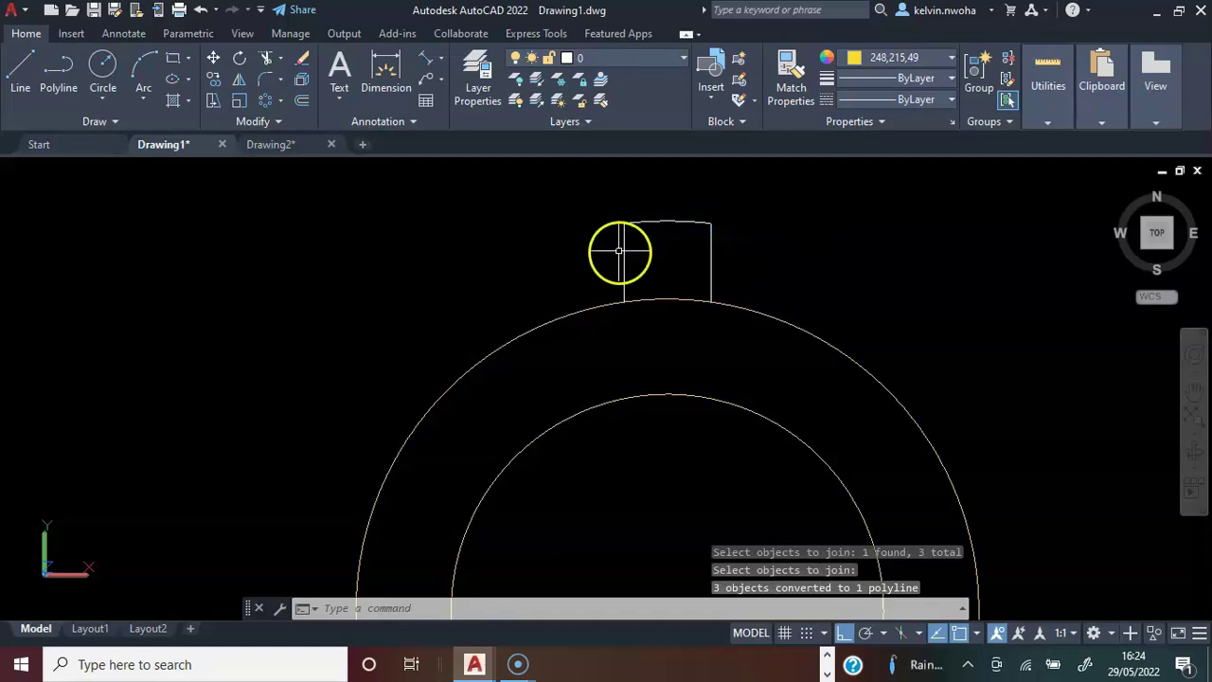
click(623, 250)
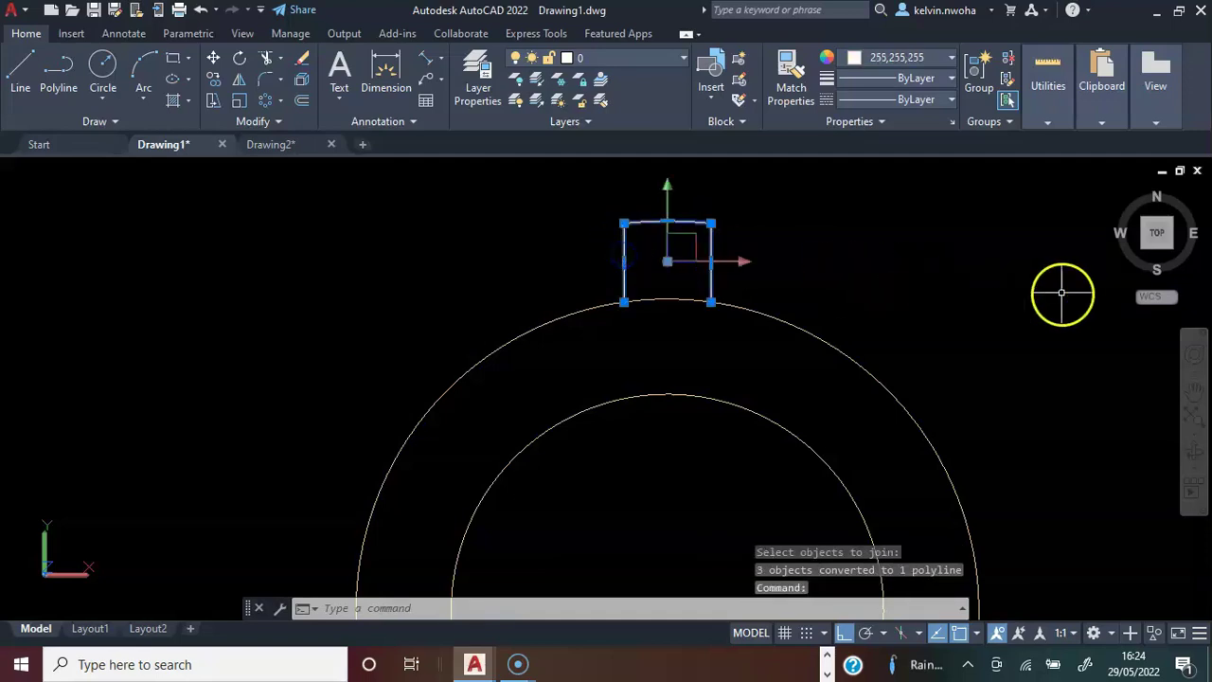
key(Escape)
scroll(896, 254, down, 4)
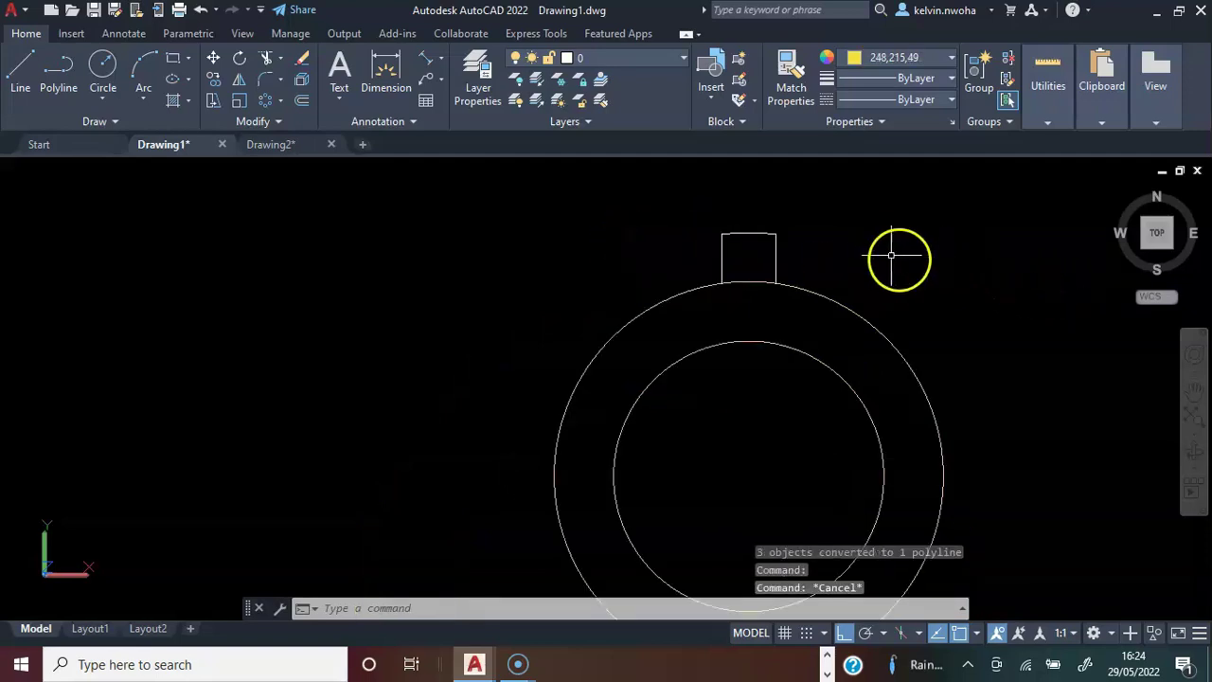
middle_drag(1042, 284, 907, 282)
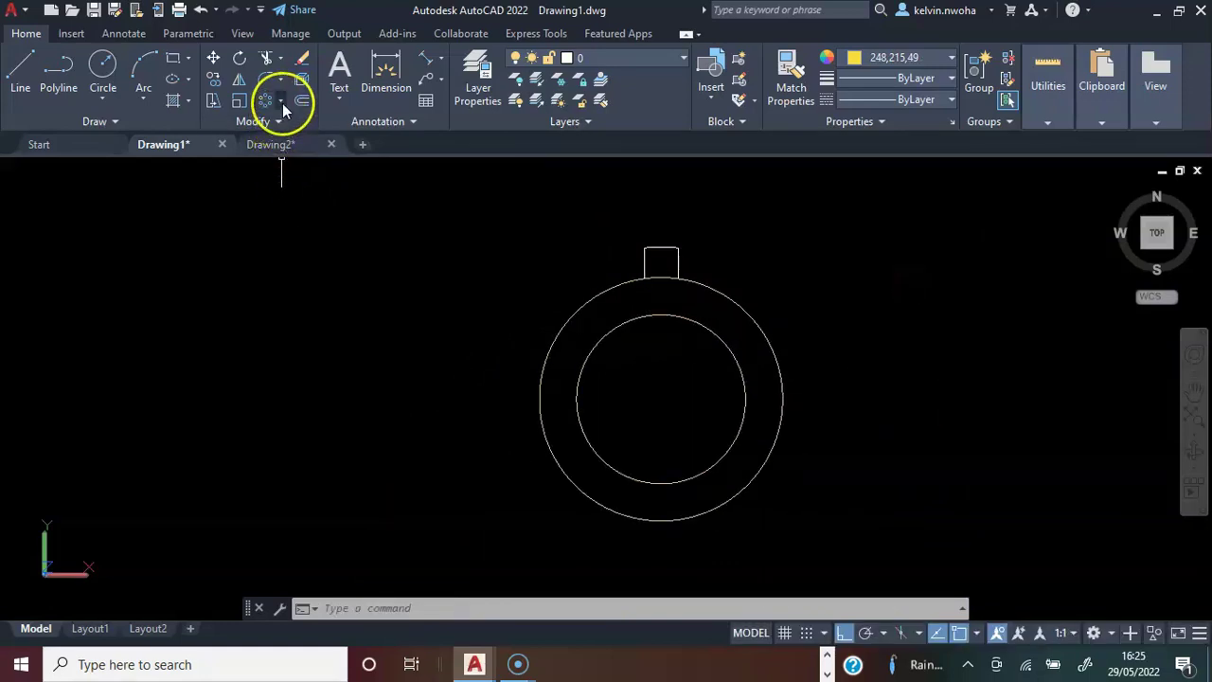
- Create a 16-item polar array of the tooth centred on the ring's centre
click(283, 103)
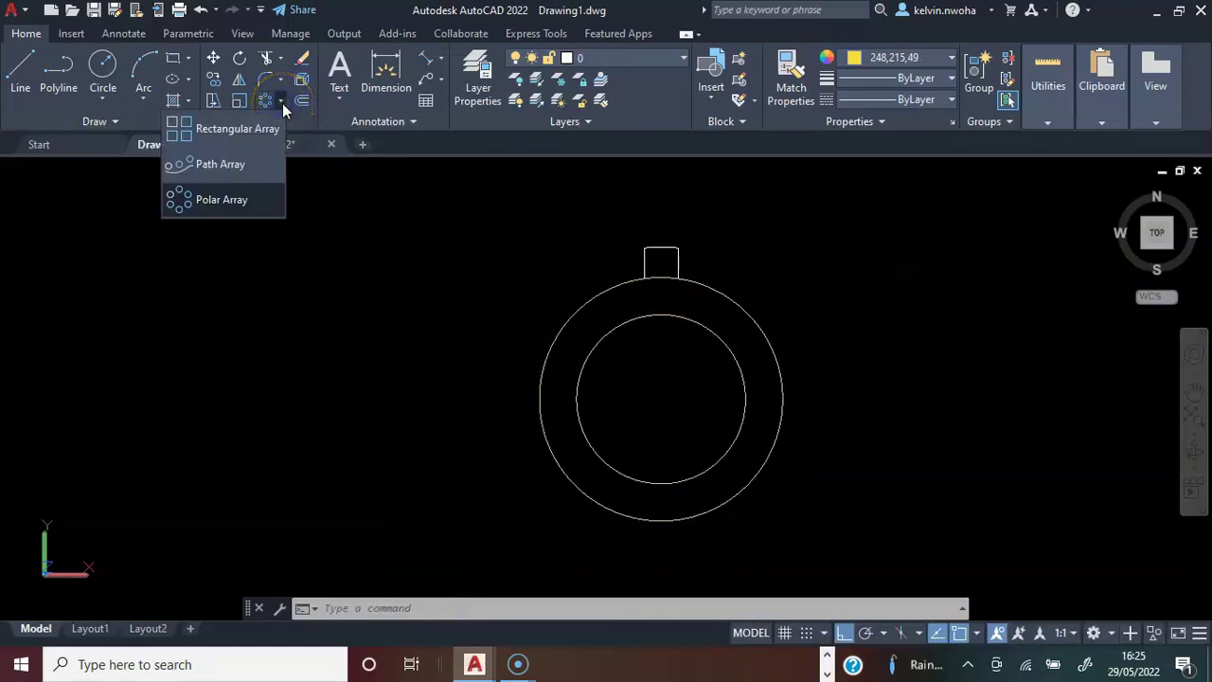
click(220, 201)
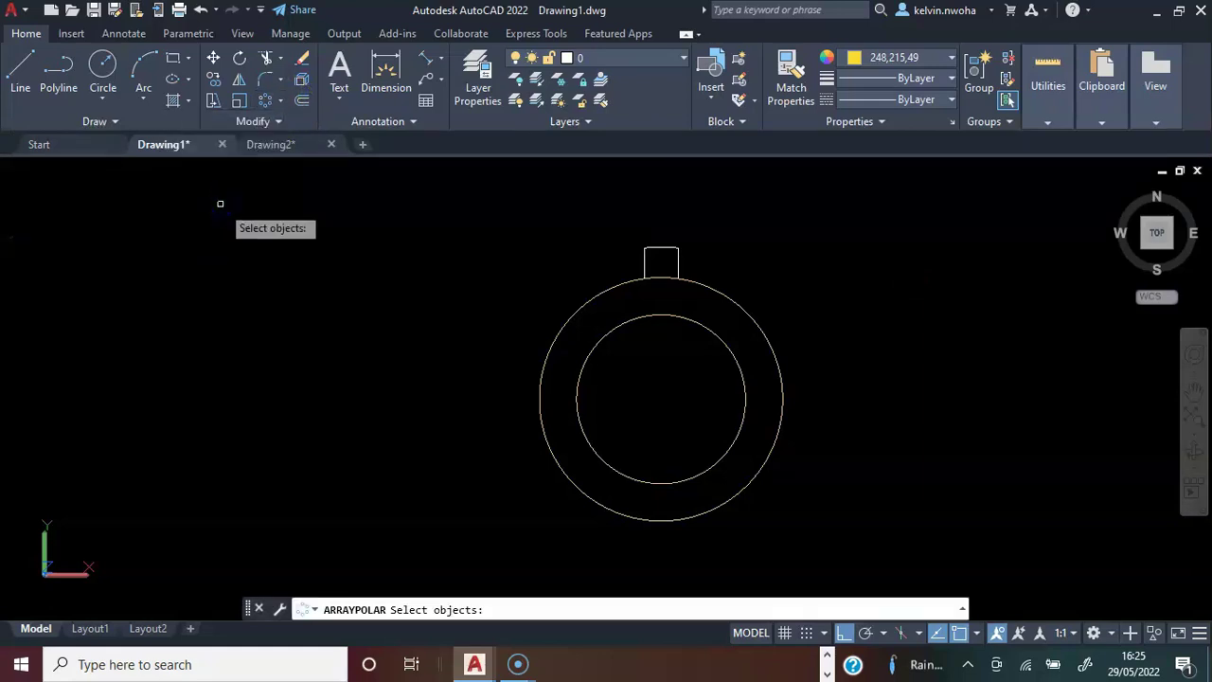
click(648, 252)
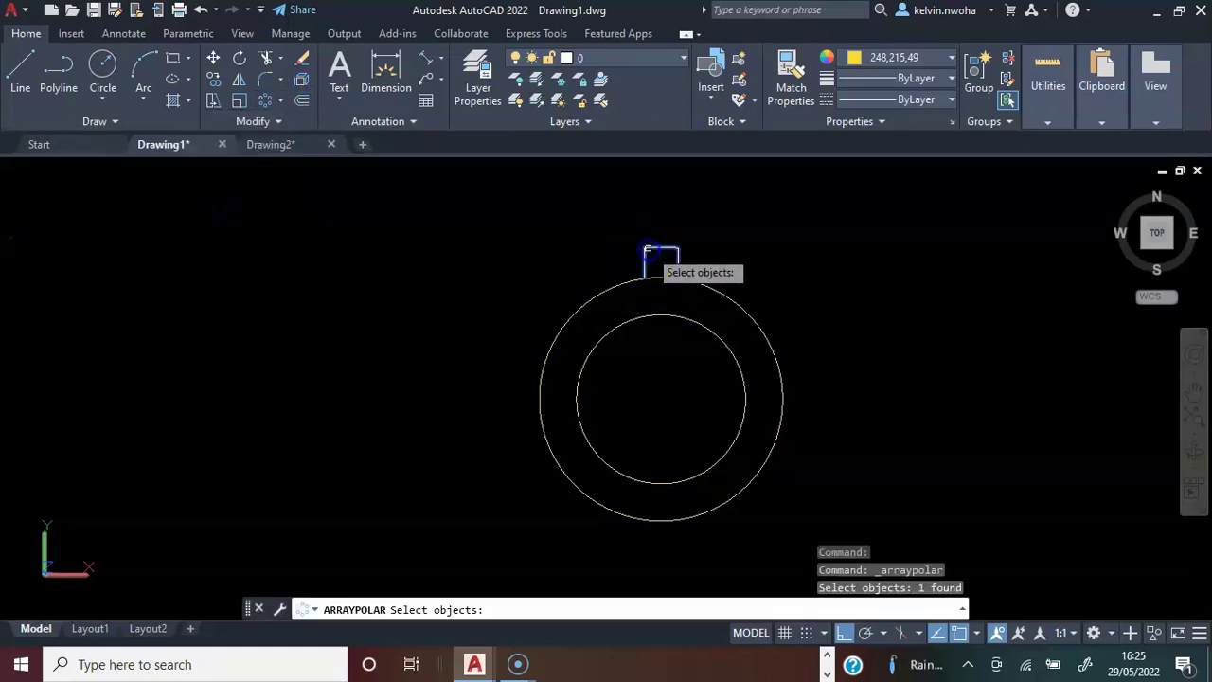
key(Return)
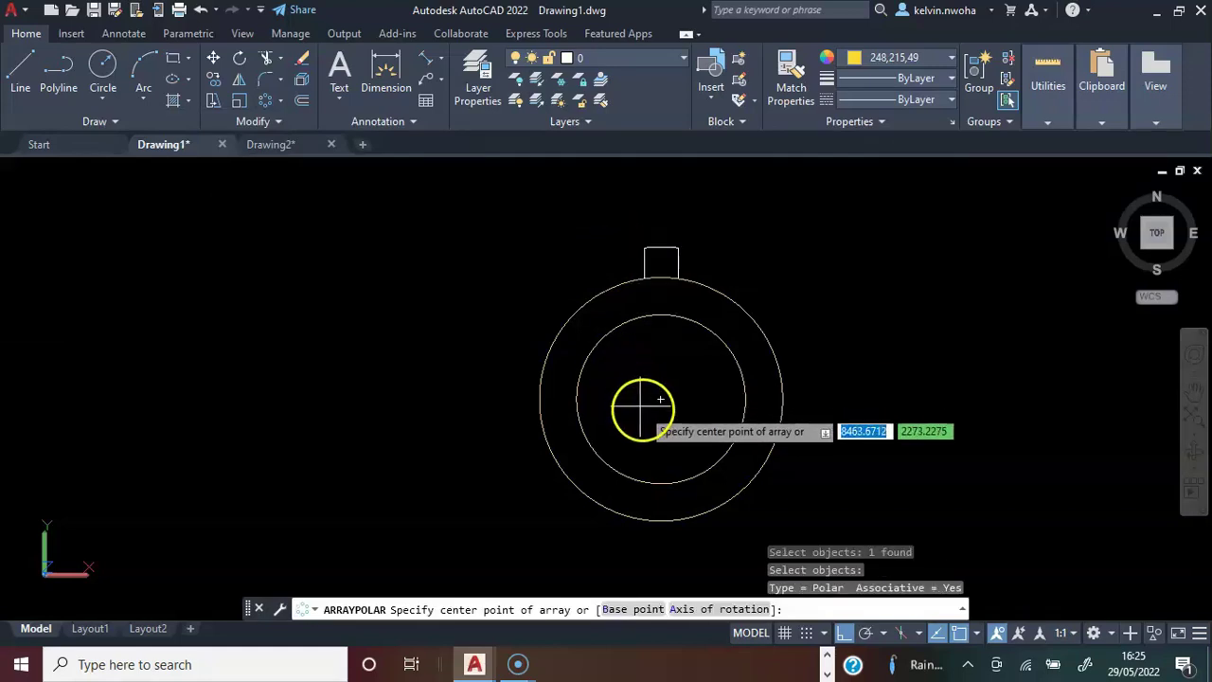
click(661, 400)
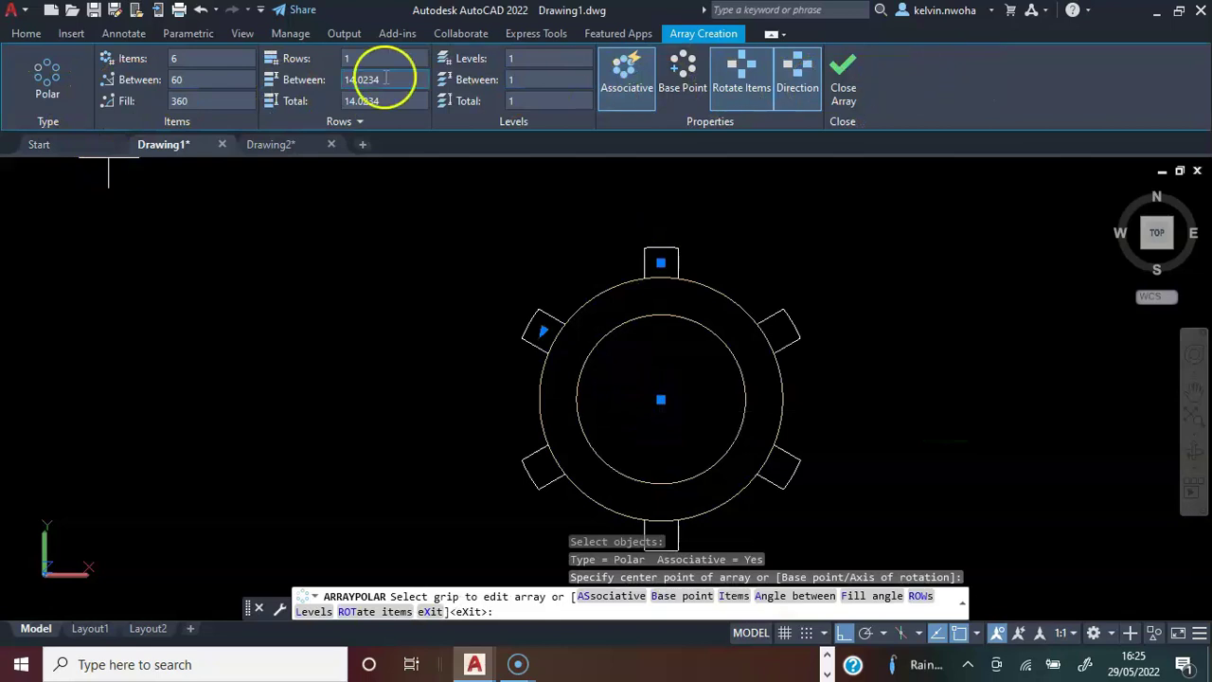
click(178, 59)
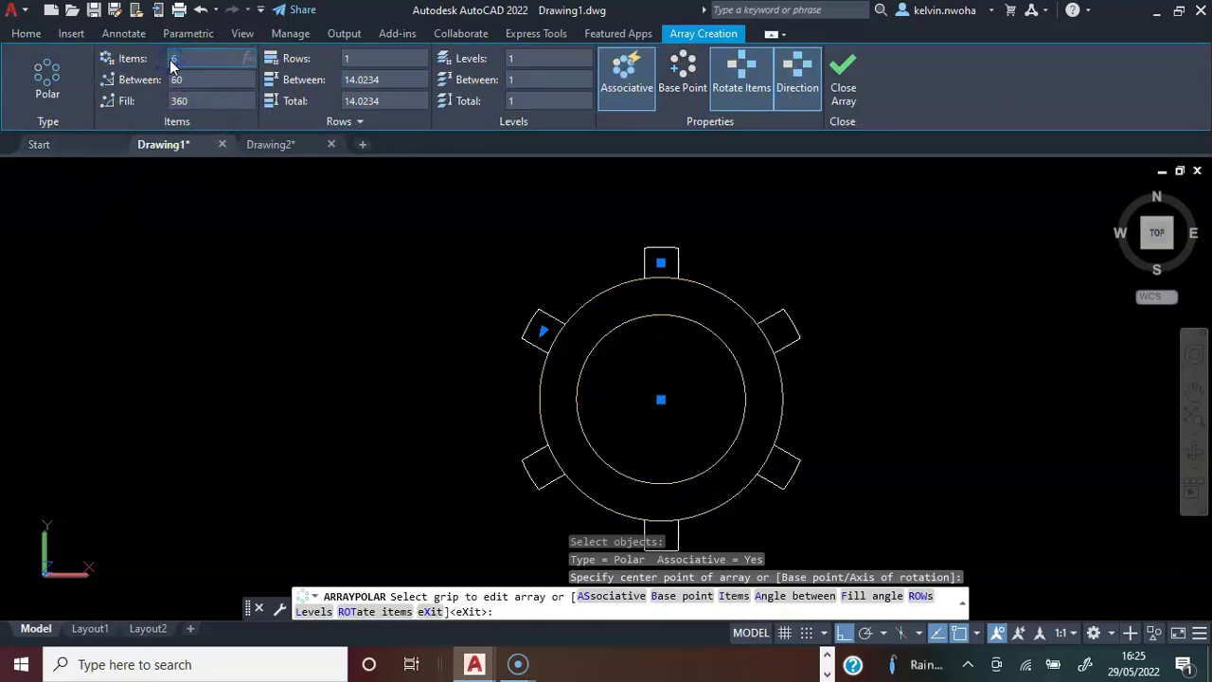
key(Return)
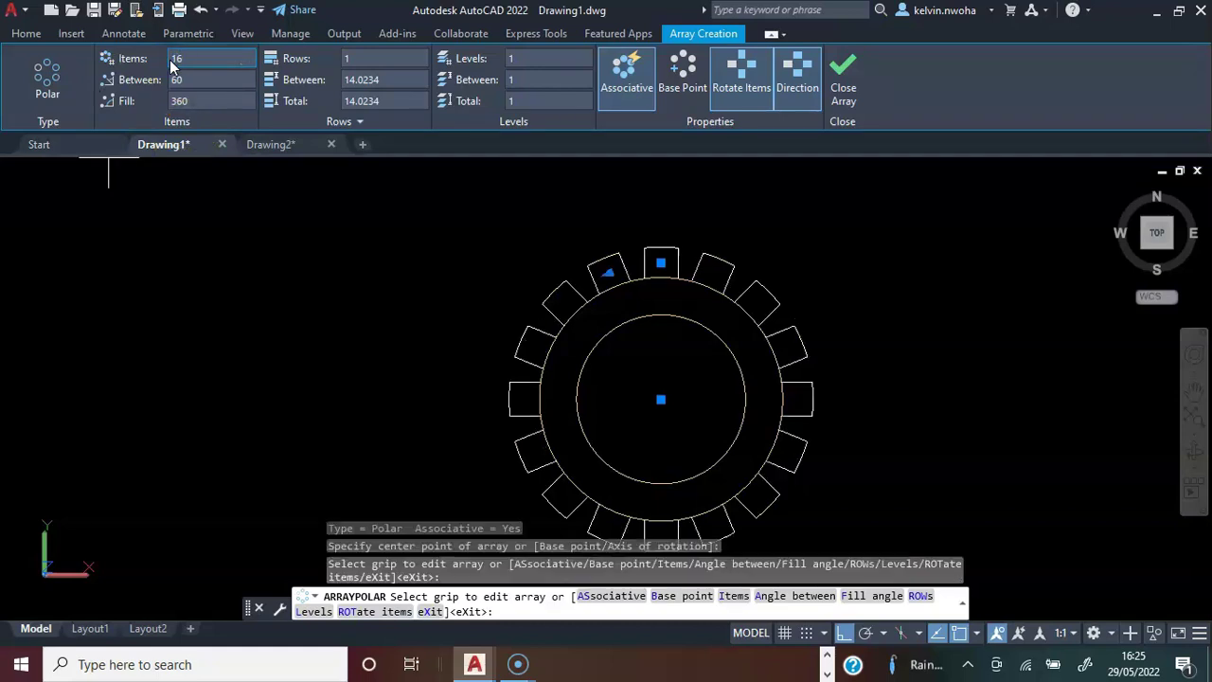
click(846, 90)
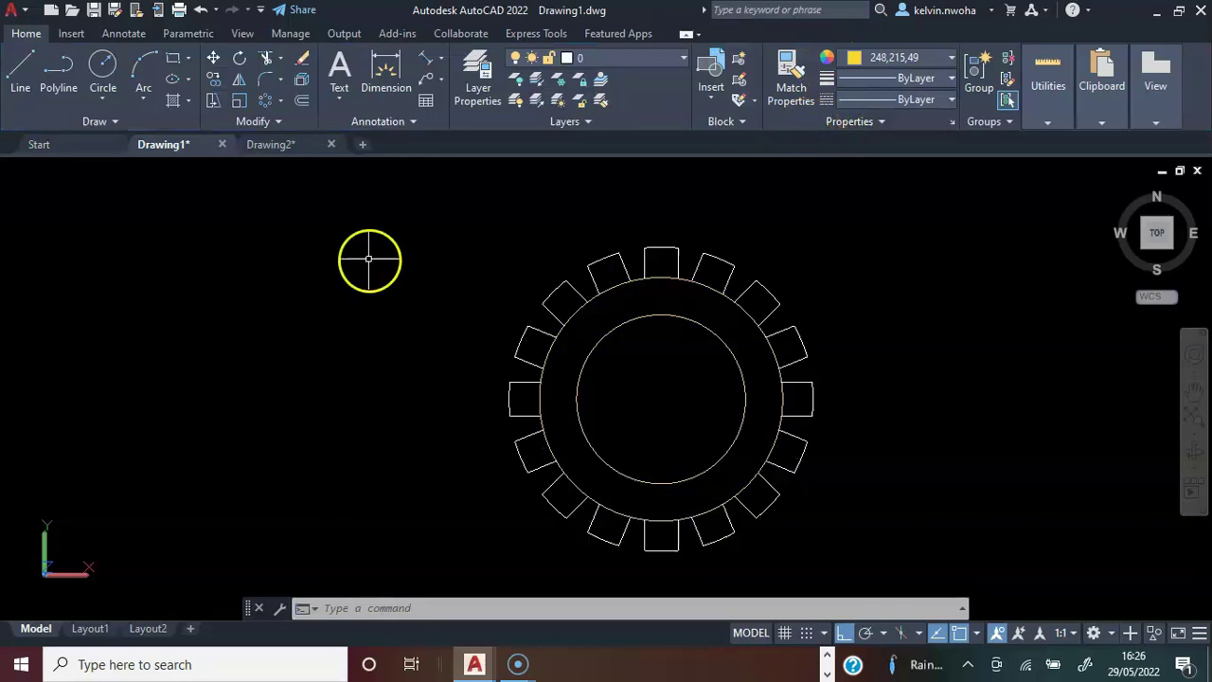
- Trim the ring arcs beneath the top and right-side teeth
text(im)
key(Return)
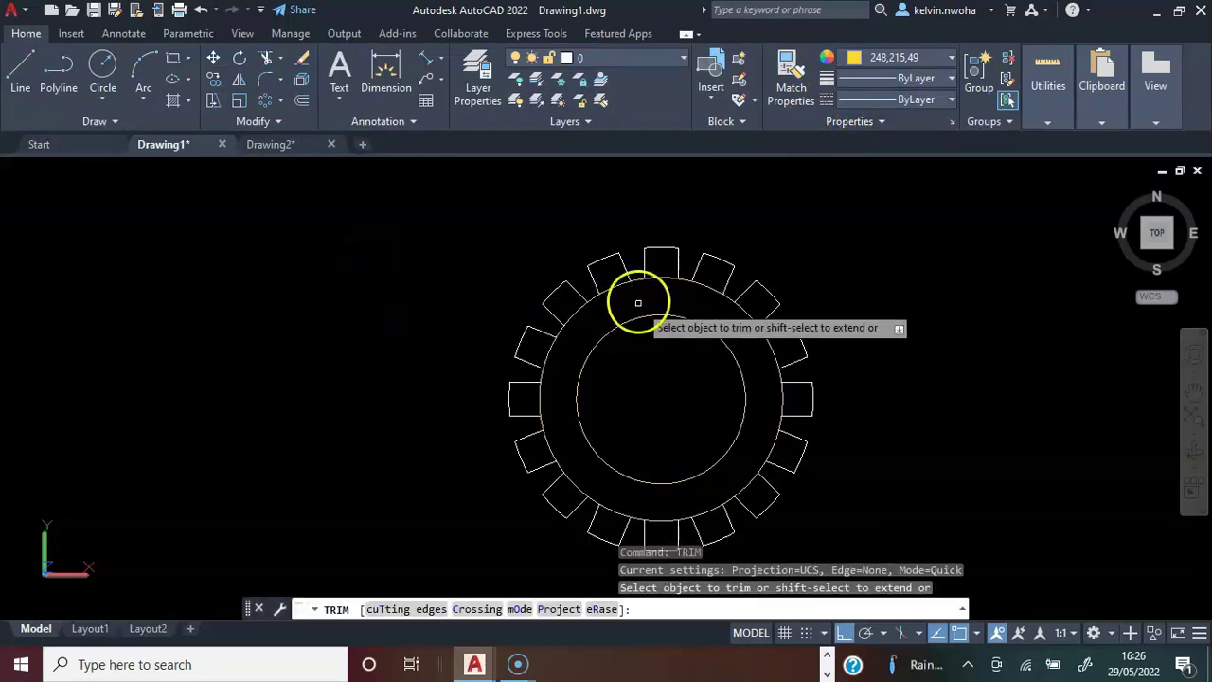
click(614, 285)
click(660, 275)
click(707, 283)
click(749, 317)
click(770, 352)
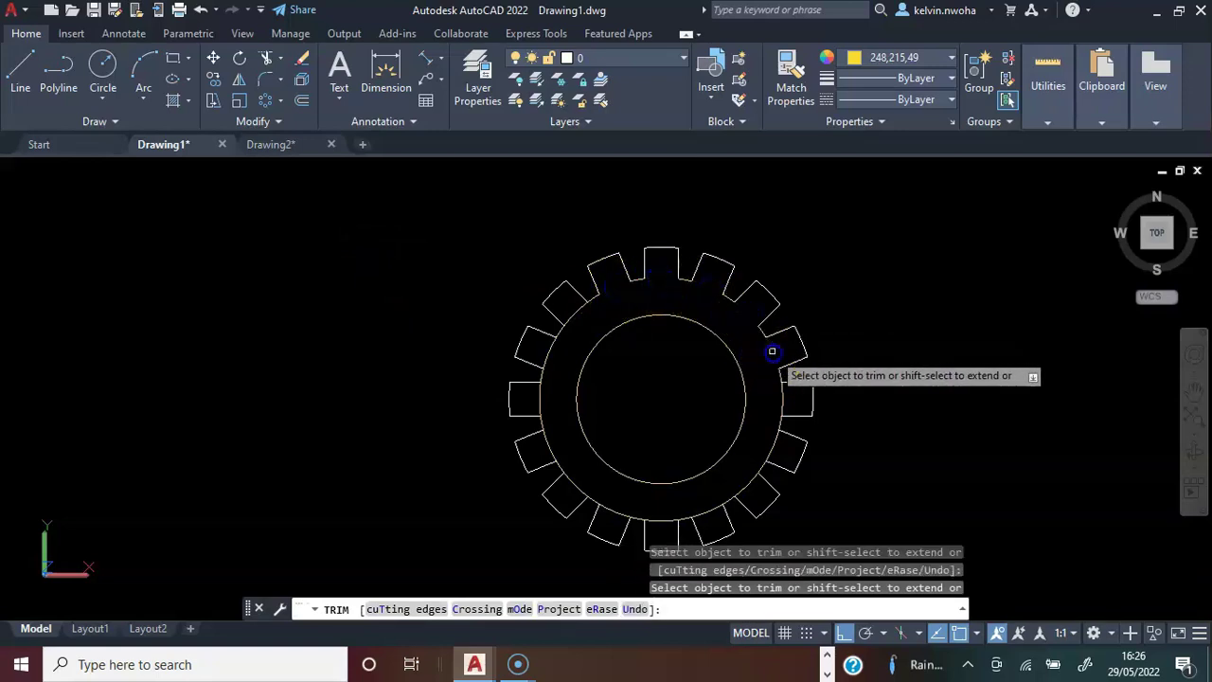
click(784, 402)
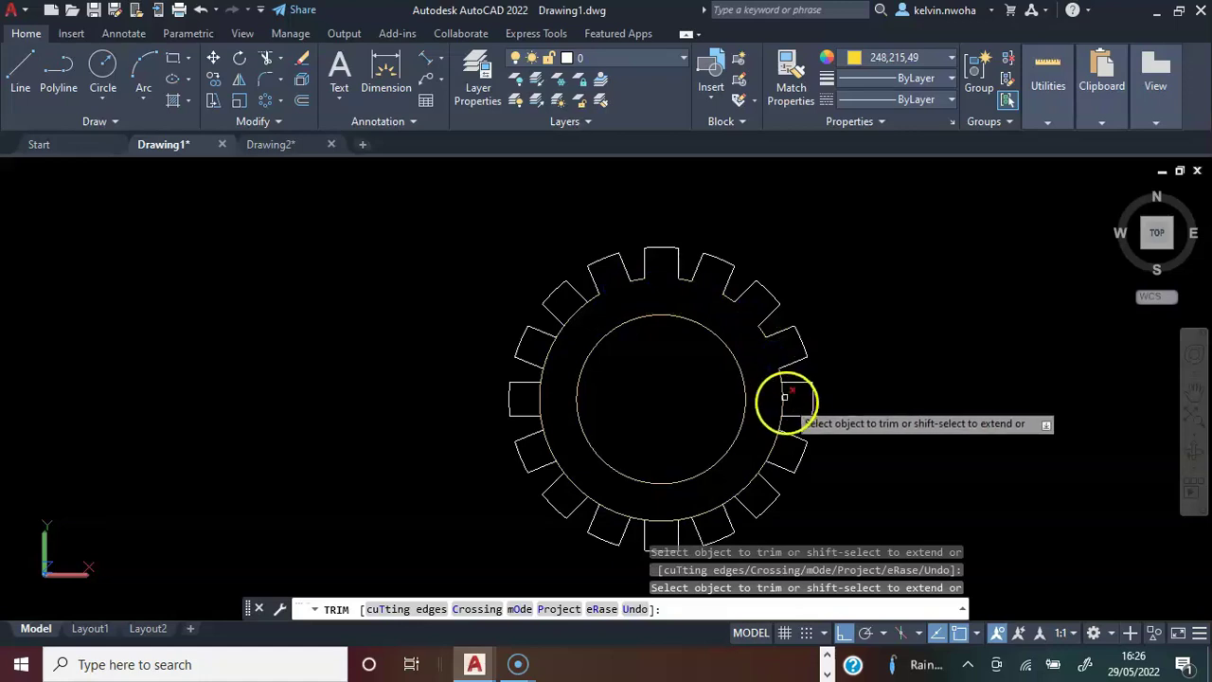
click(776, 453)
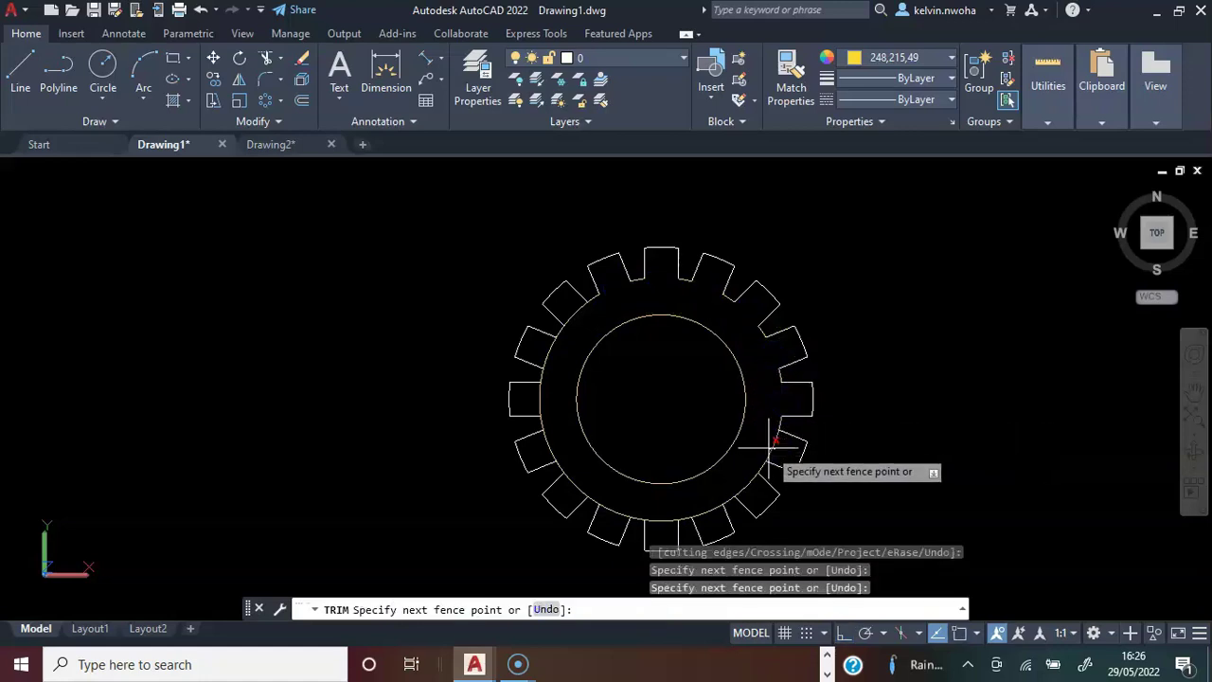
key(Return)
- Trim the remaining arcs and leftover pieces along the bottom and left of the gear
click(749, 485)
click(698, 506)
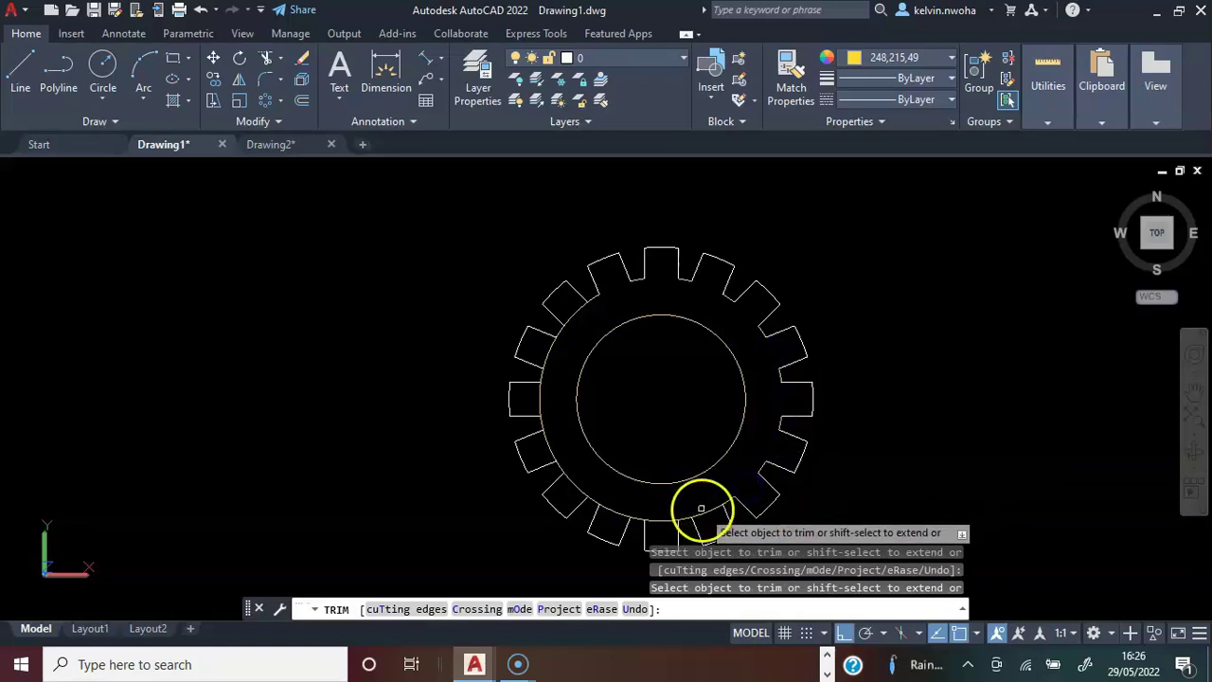
click(668, 519)
click(620, 505)
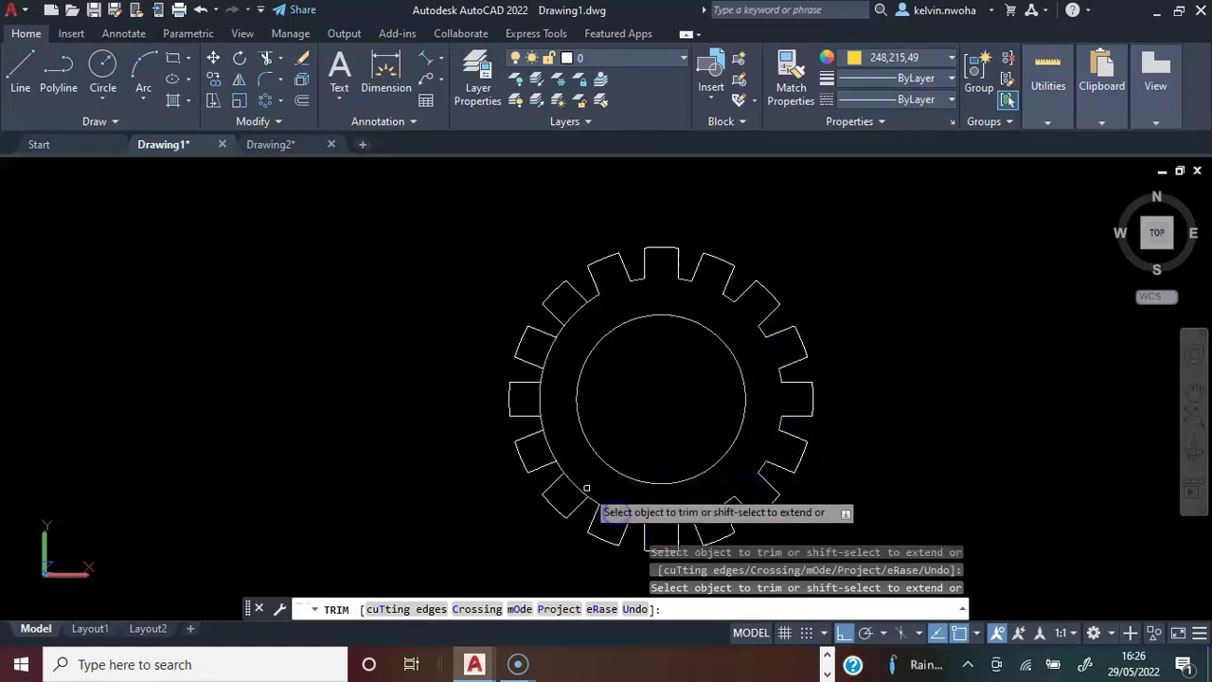
click(553, 453)
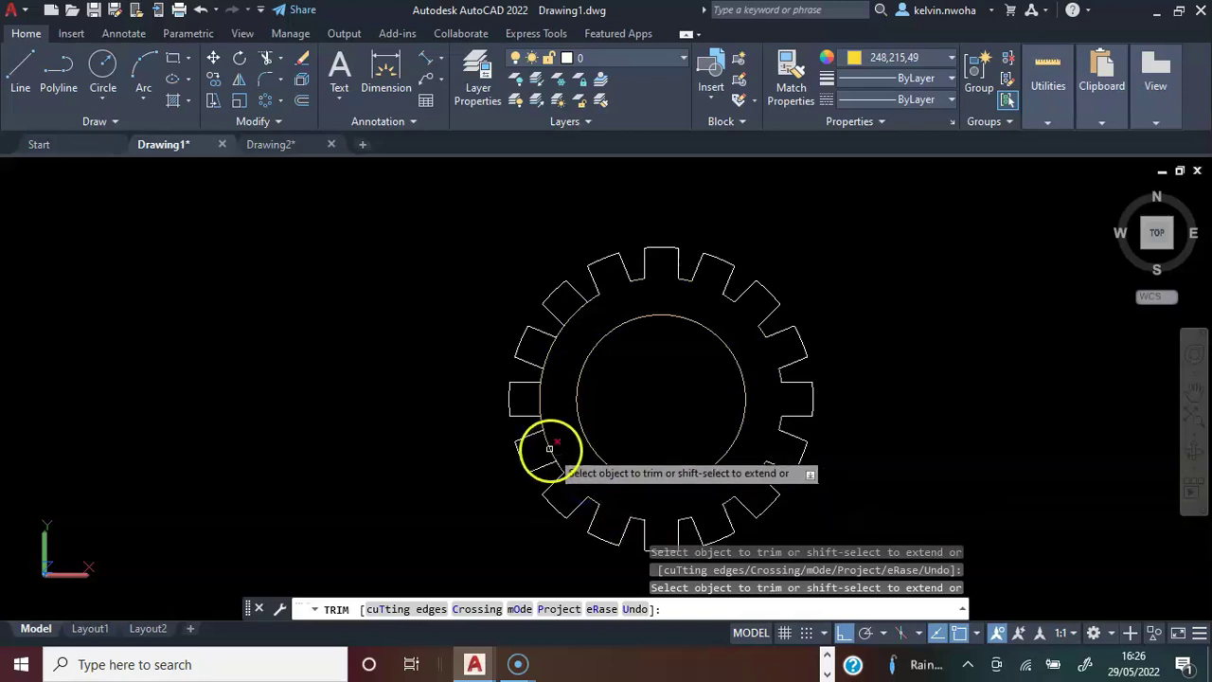
click(547, 355)
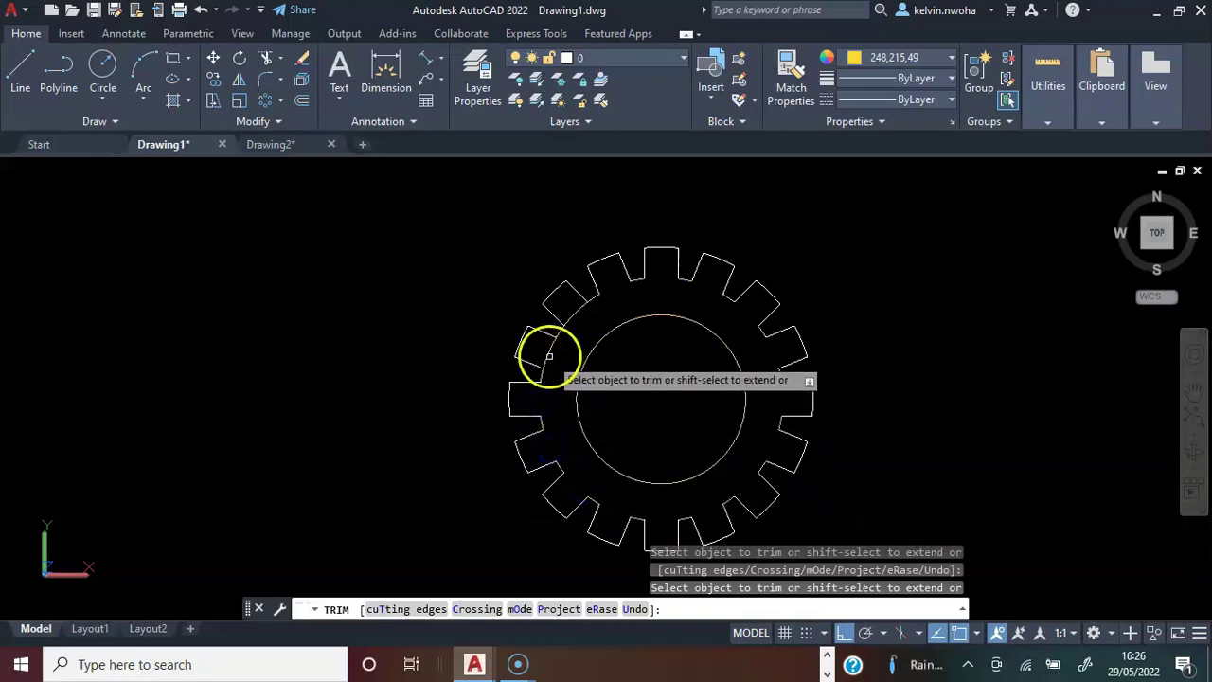
click(580, 325)
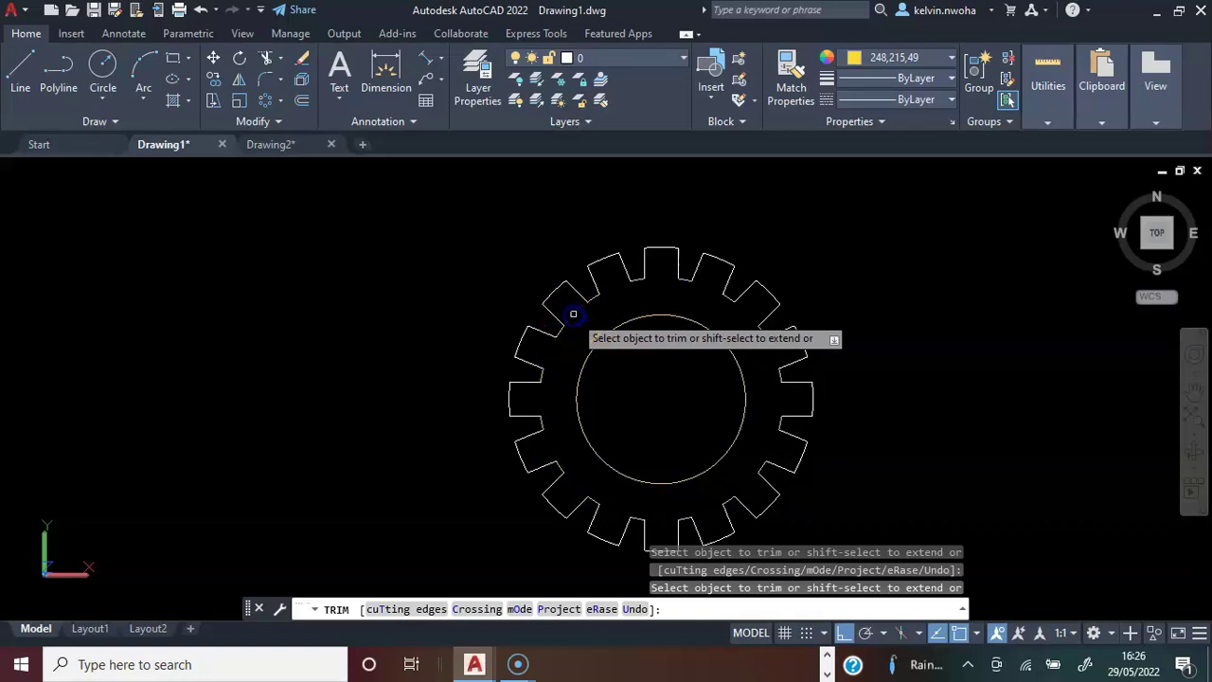
scroll(573, 314, down, 2)
scroll(606, 344, up, 2)
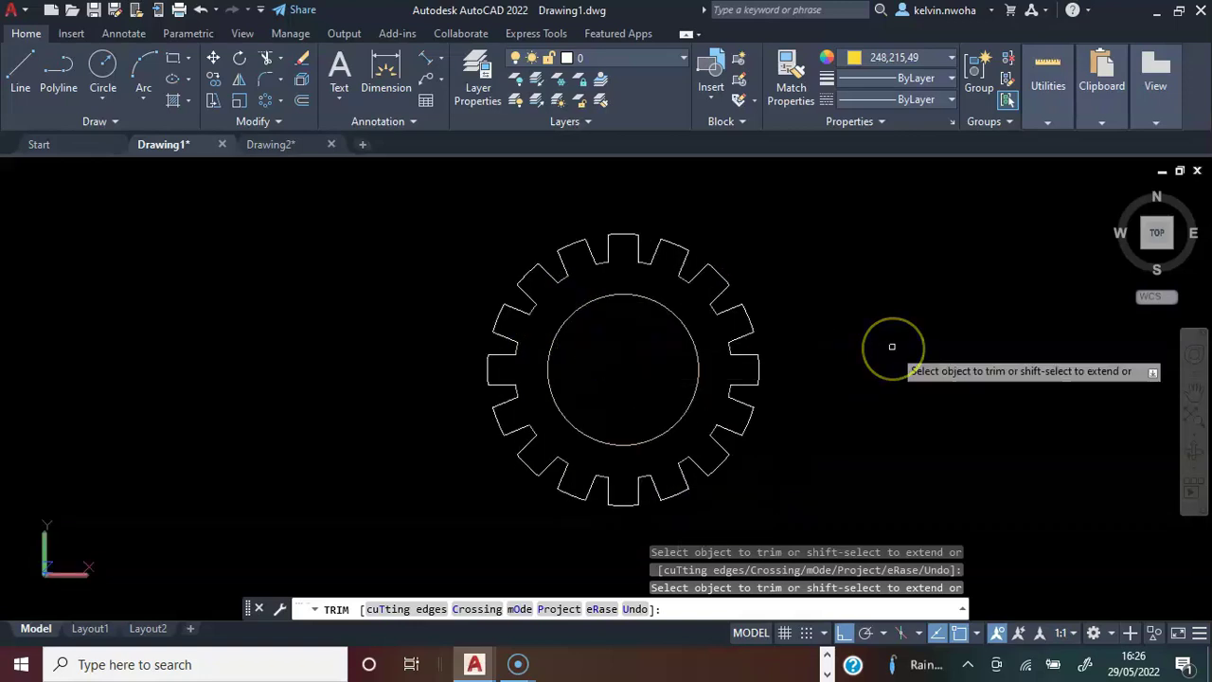
key(Escape)
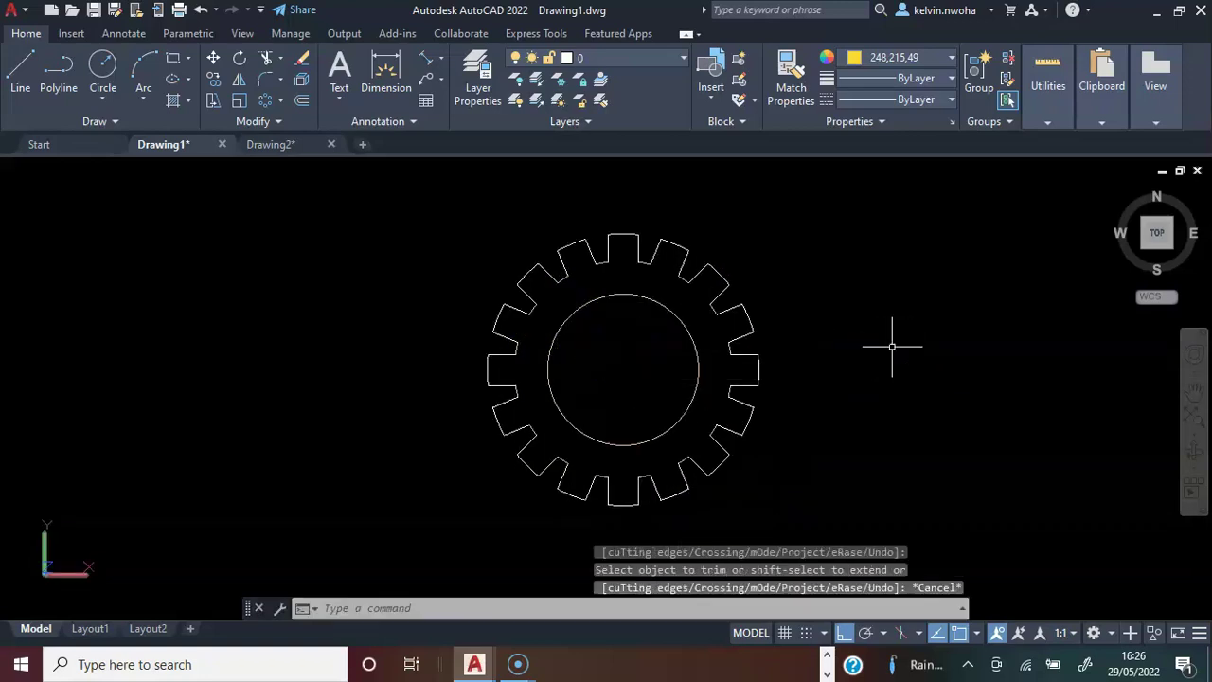
scroll(891, 346, down, 1)
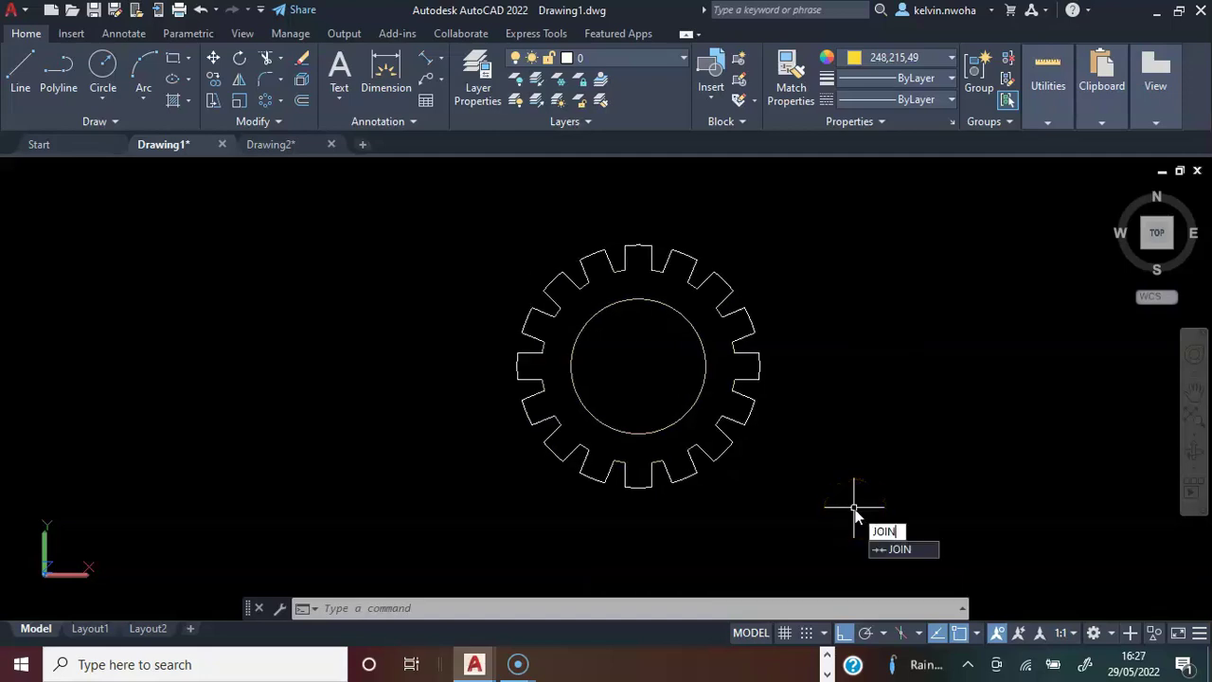
- Window-select all 18 gear outline pieces to try joining them
key(Return)
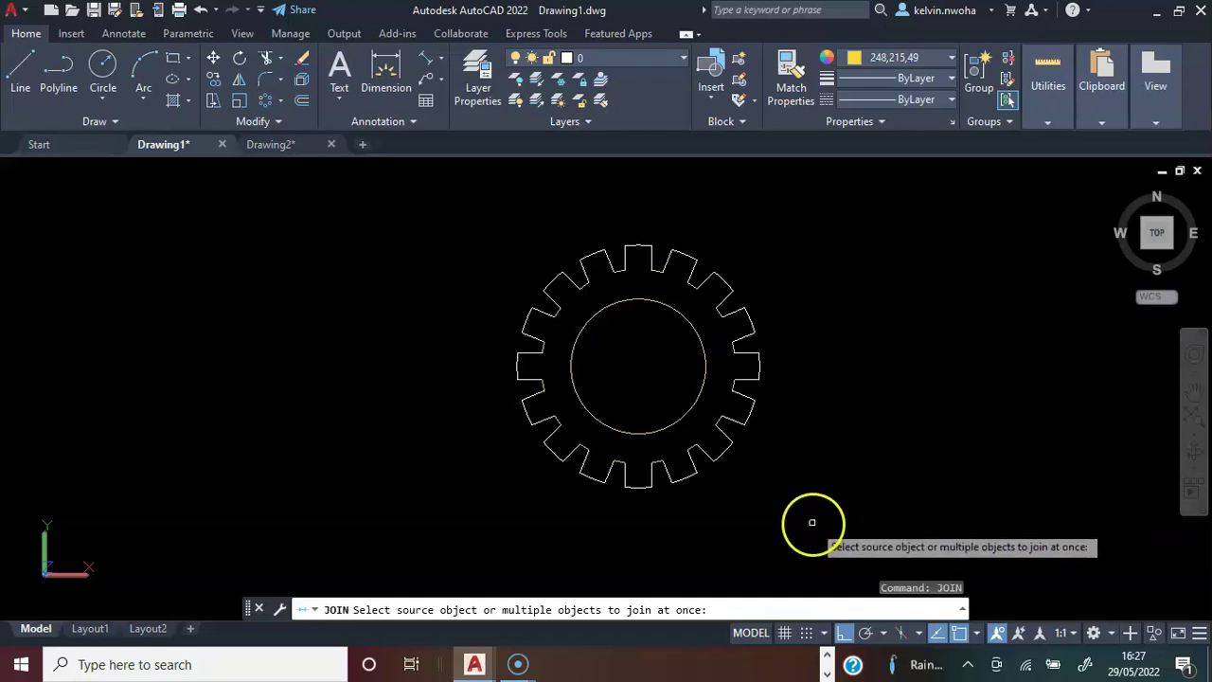
click(813, 522)
click(456, 220)
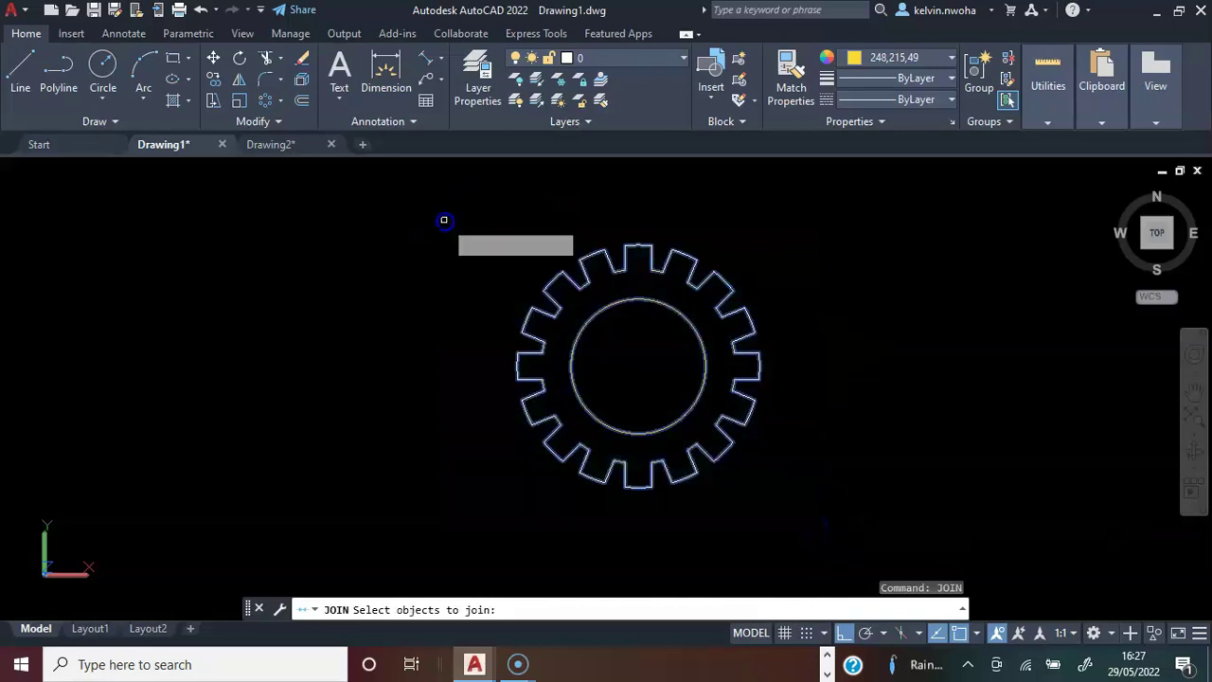
key(Return)
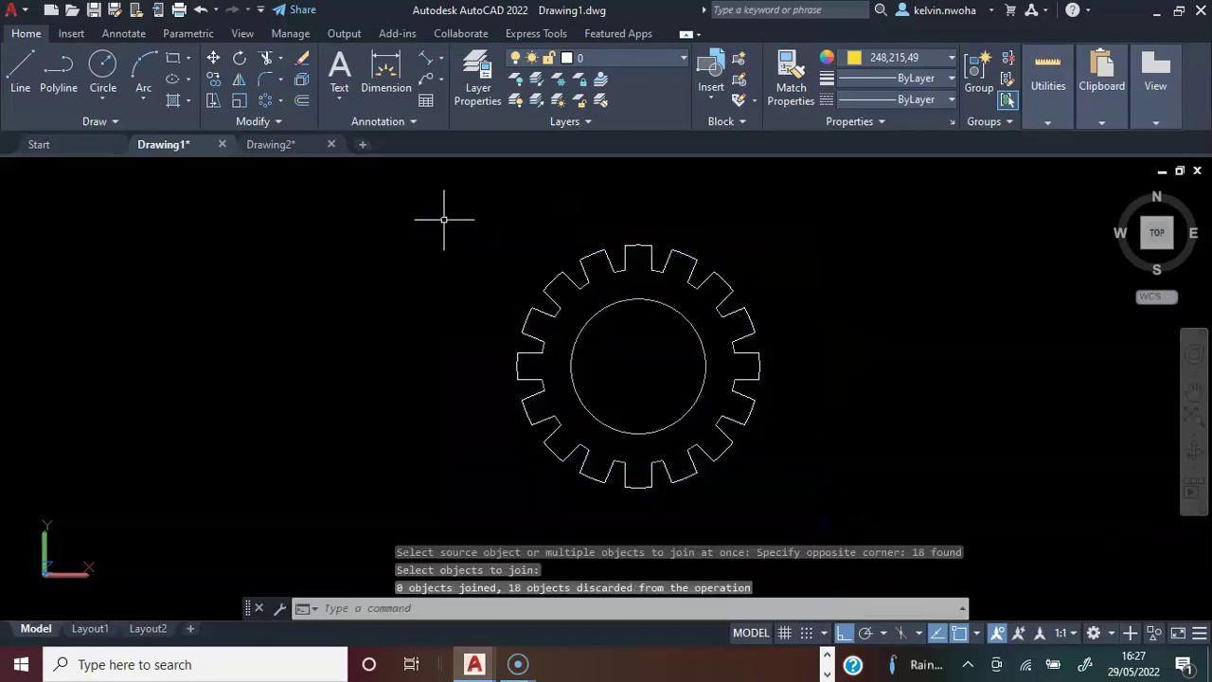
- Copy the whole gear and place the duplicate to the right of the original
click(841, 517)
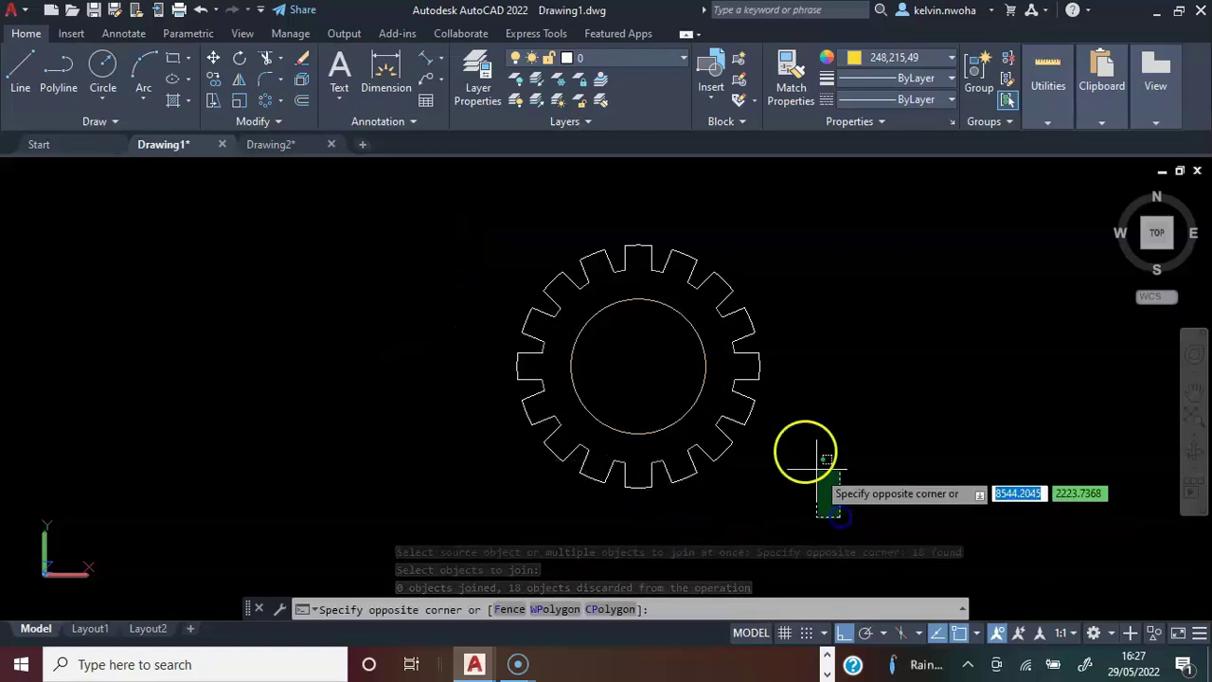
click(428, 212)
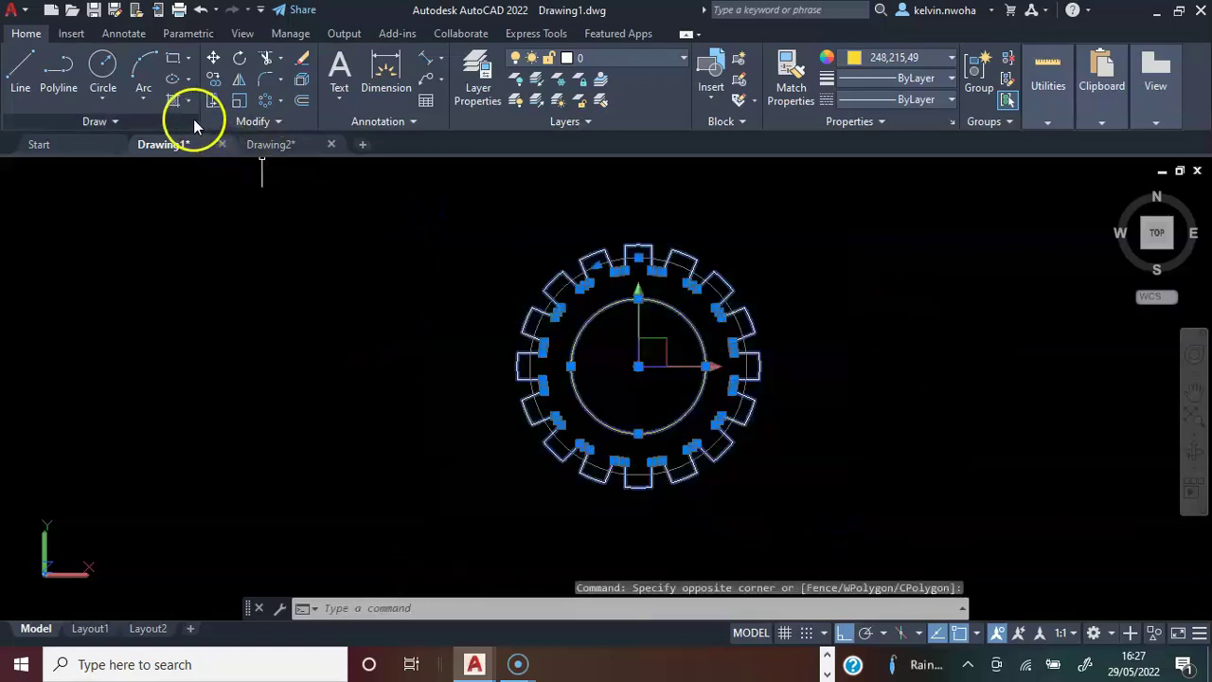
click(212, 81)
click(211, 418)
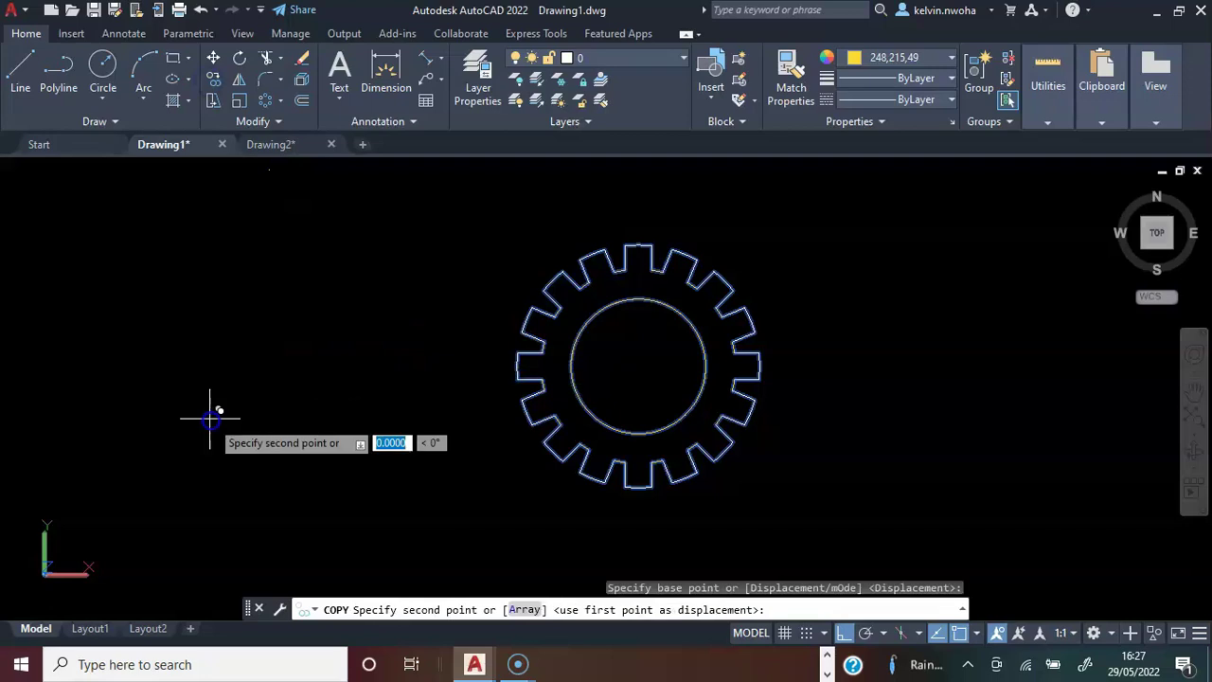
click(617, 516)
key(Return)
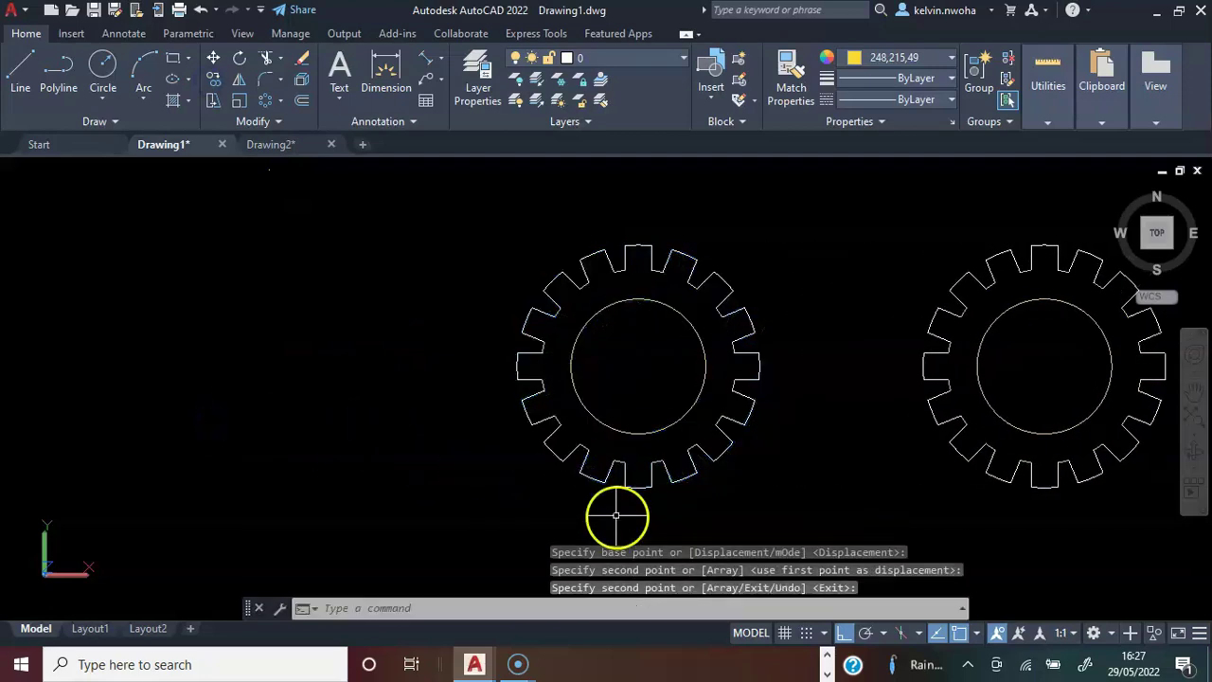
click(441, 60)
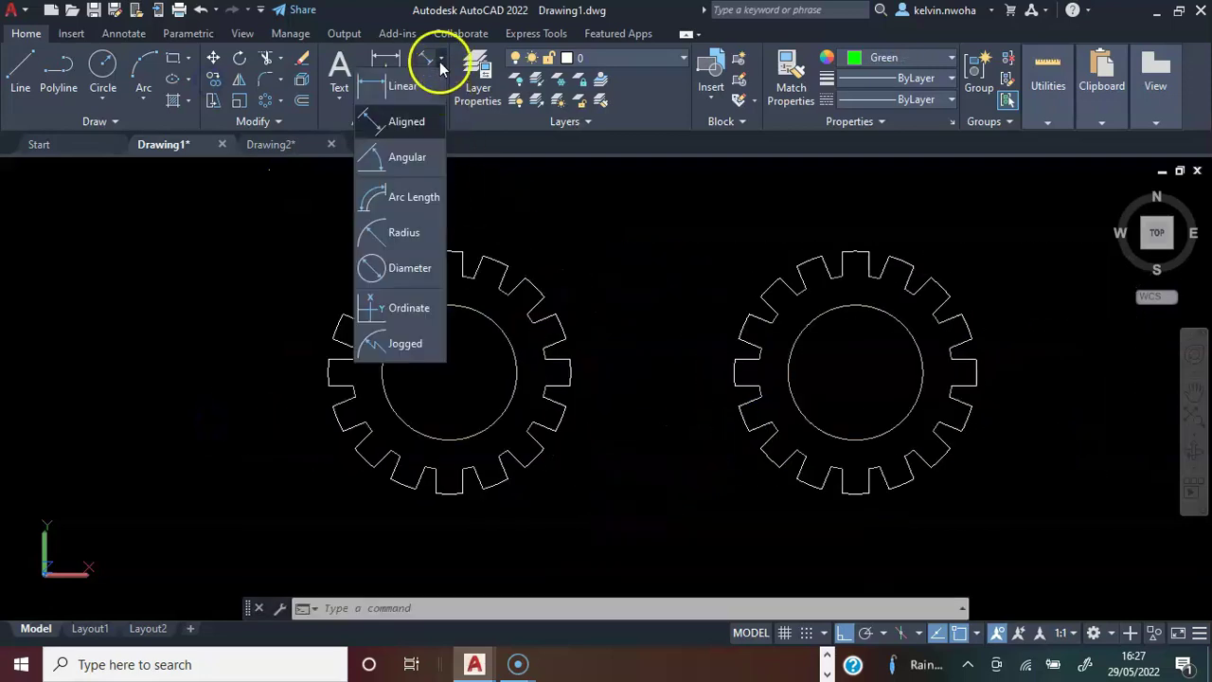
- Add radius dimensions R25 on the bore, R36 on the tooth root and R45 on a tooth tip
click(394, 239)
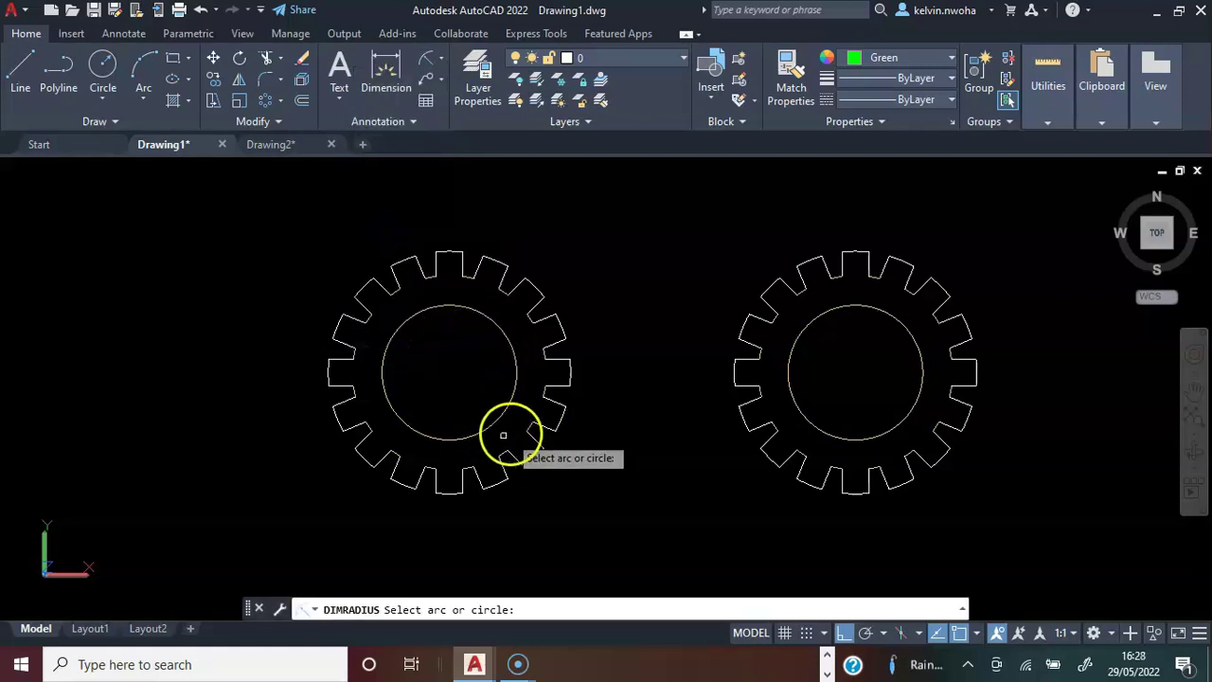
click(510, 403)
click(494, 402)
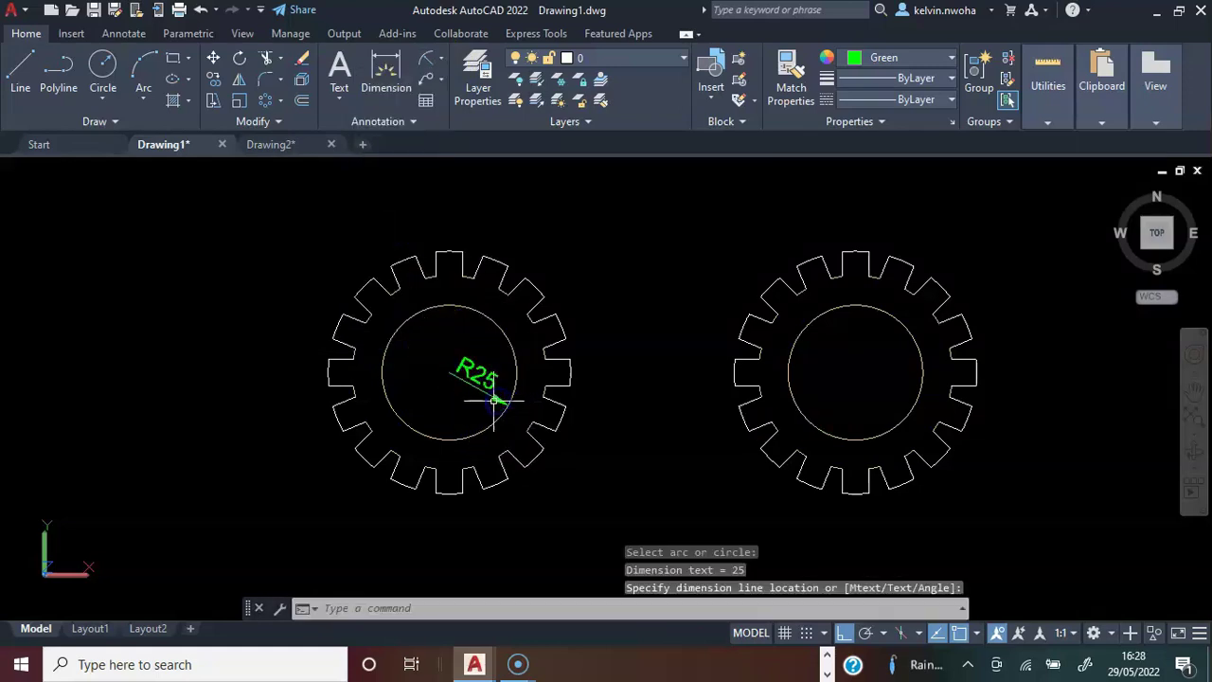
key(Return)
scroll(365, 426, up, 3)
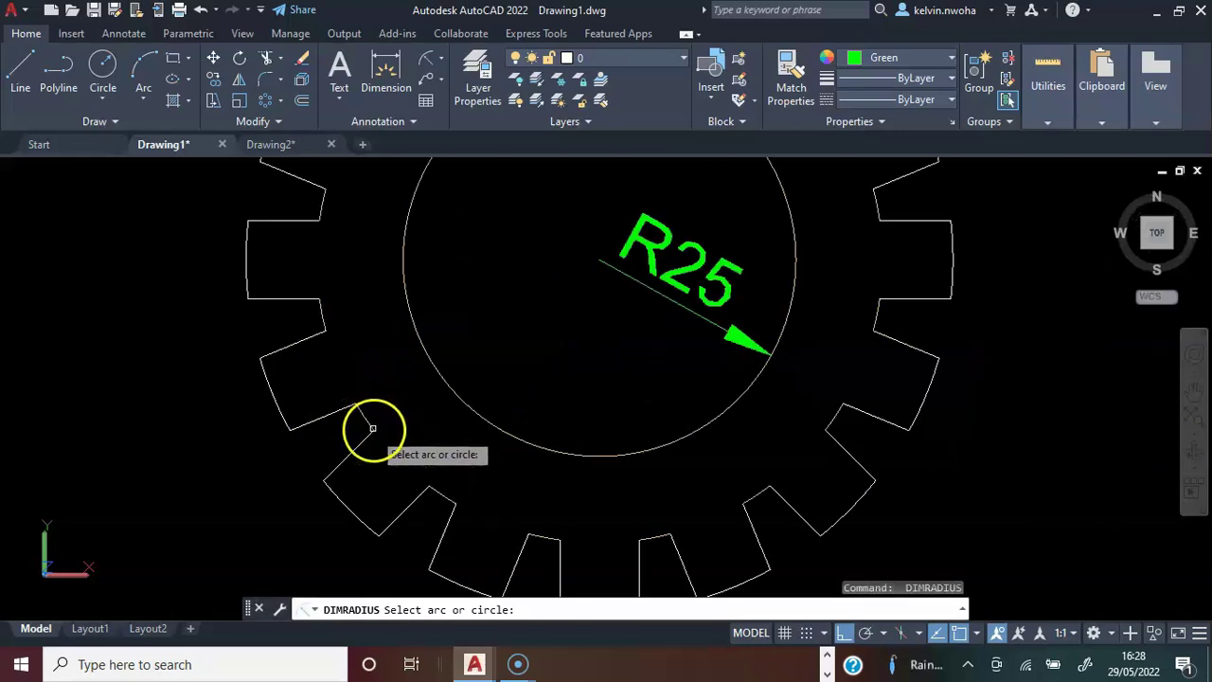
click(369, 426)
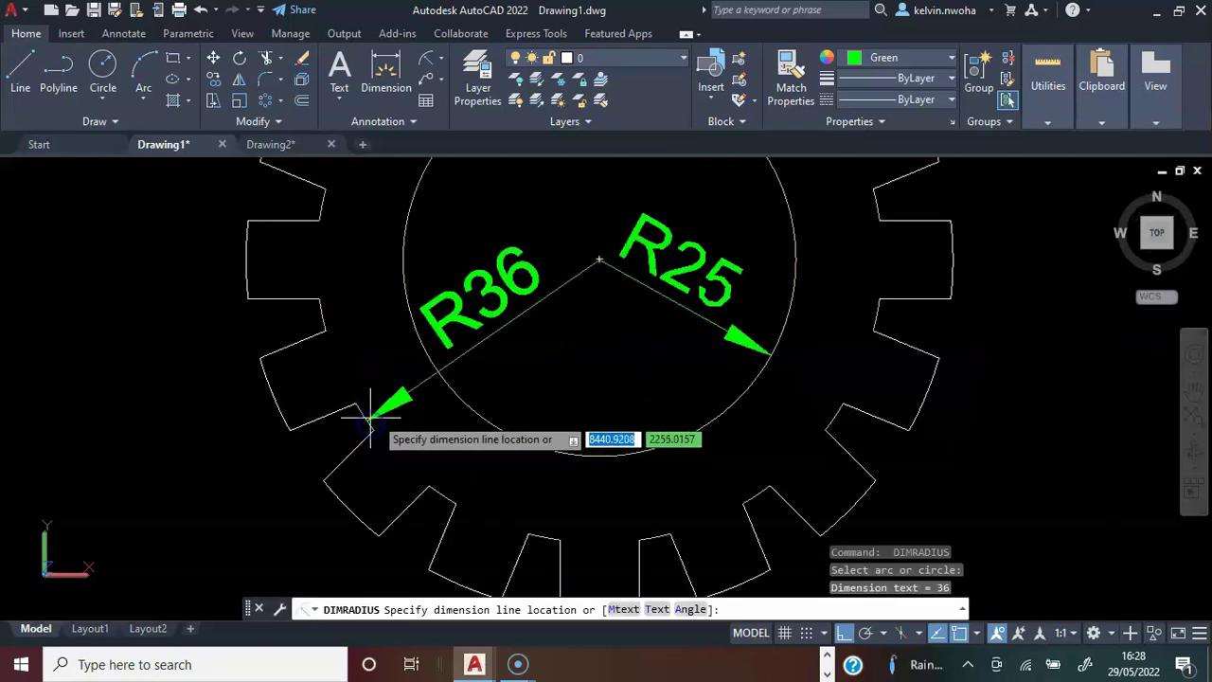
click(390, 404)
scroll(410, 403, down, 4)
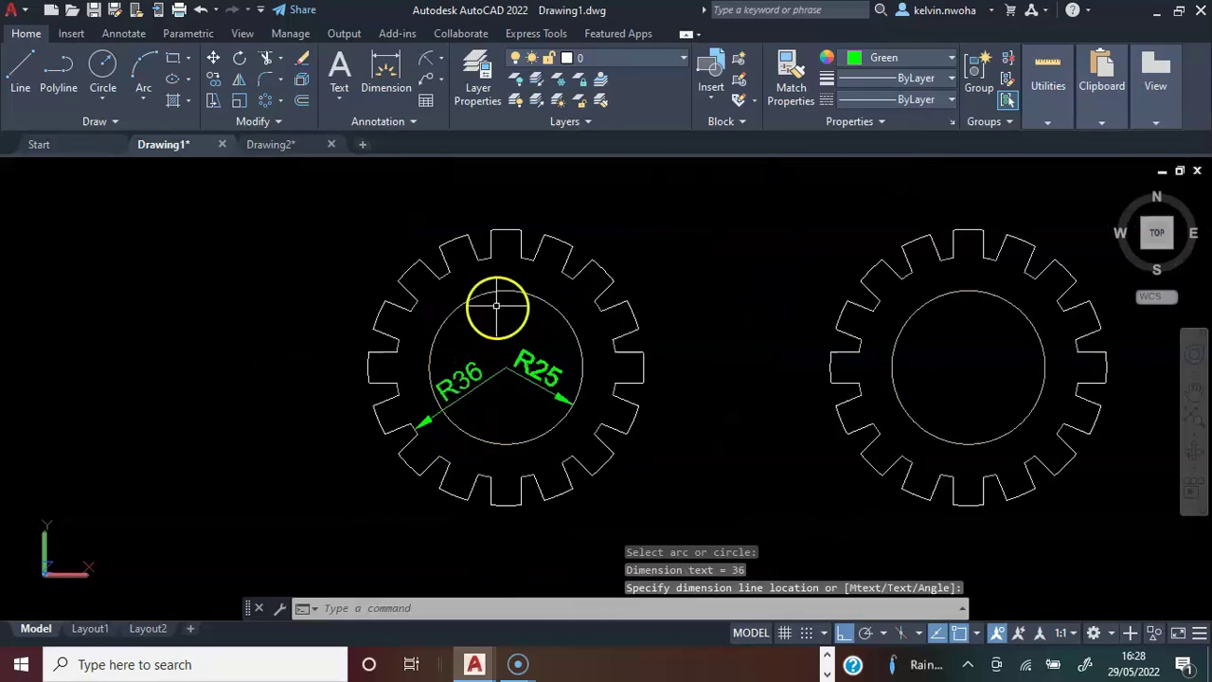
key(Return)
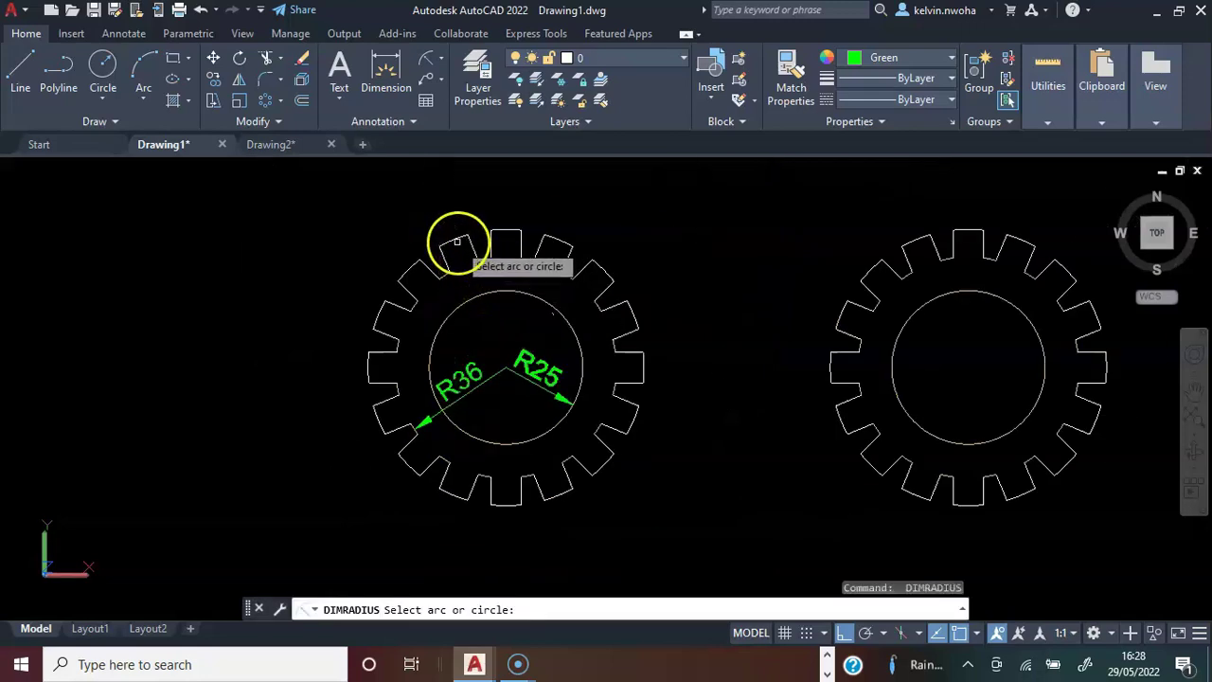
click(457, 239)
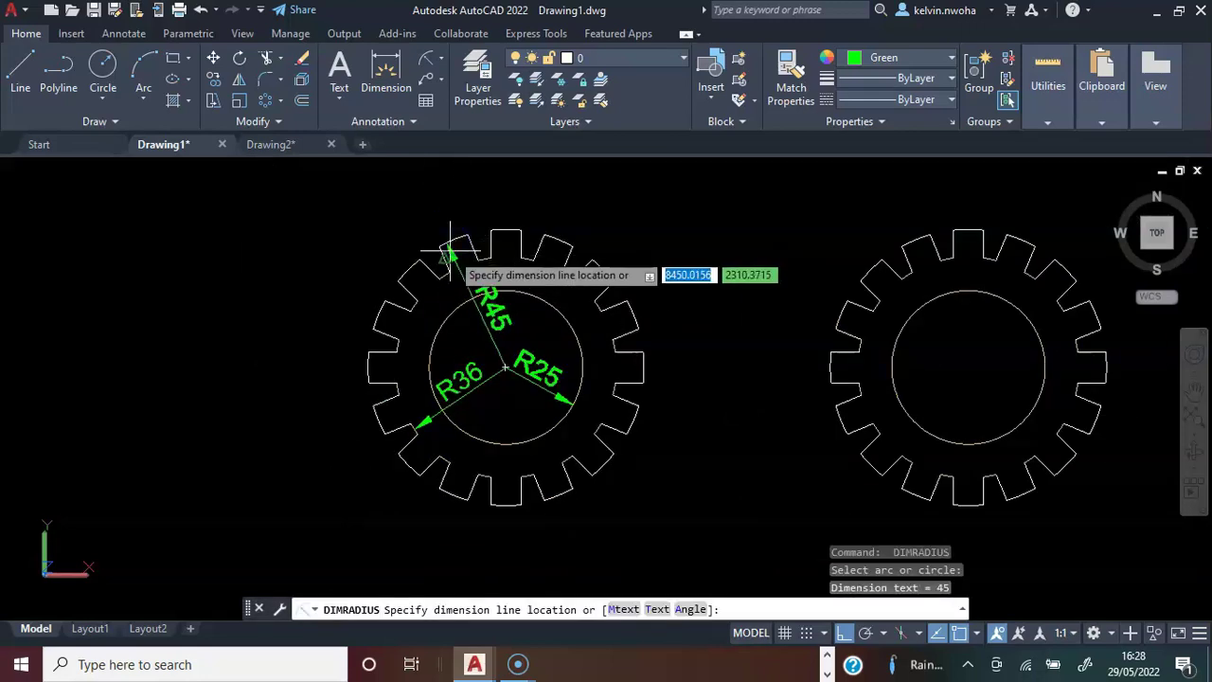
click(446, 258)
click(386, 83)
- Dimension the top tooth's width as 10 above it, then pan to frame both gears
scroll(520, 205, up, 5)
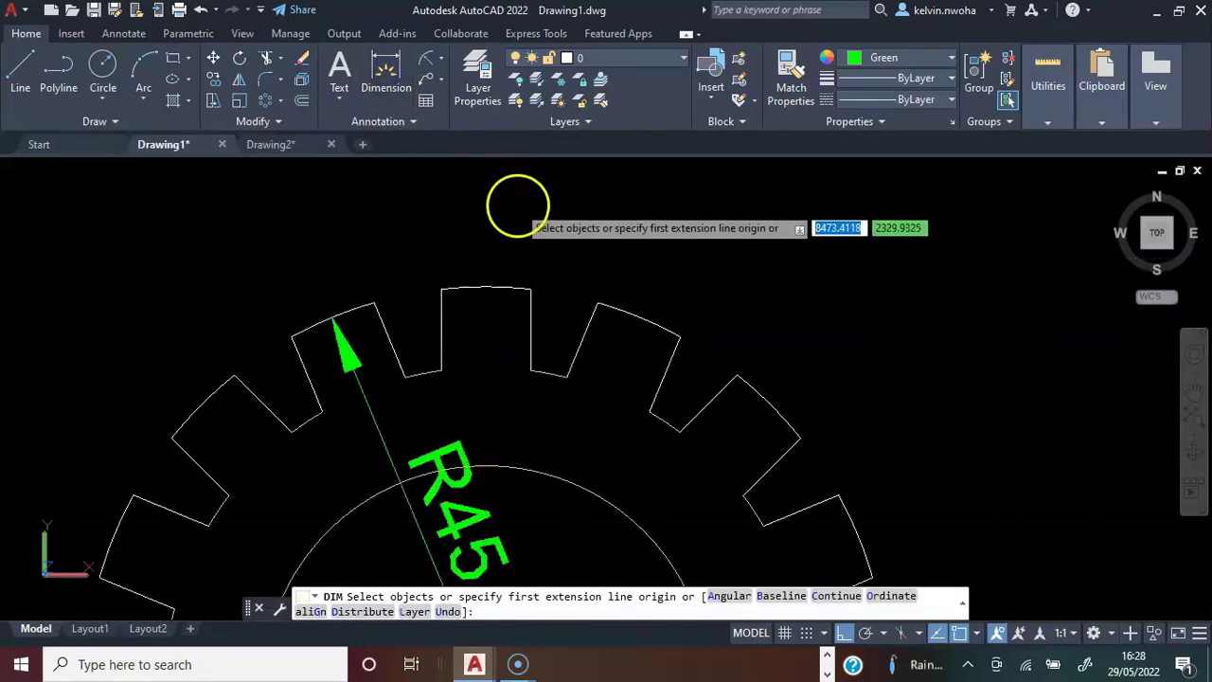
click(442, 290)
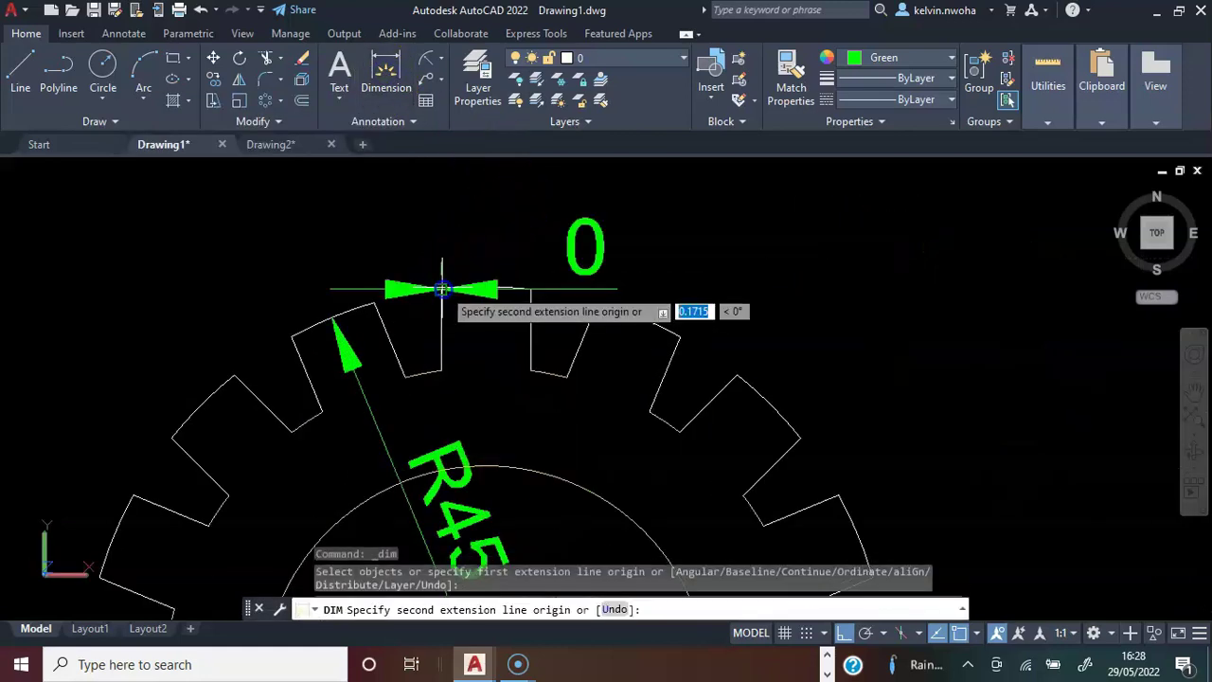
click(529, 288)
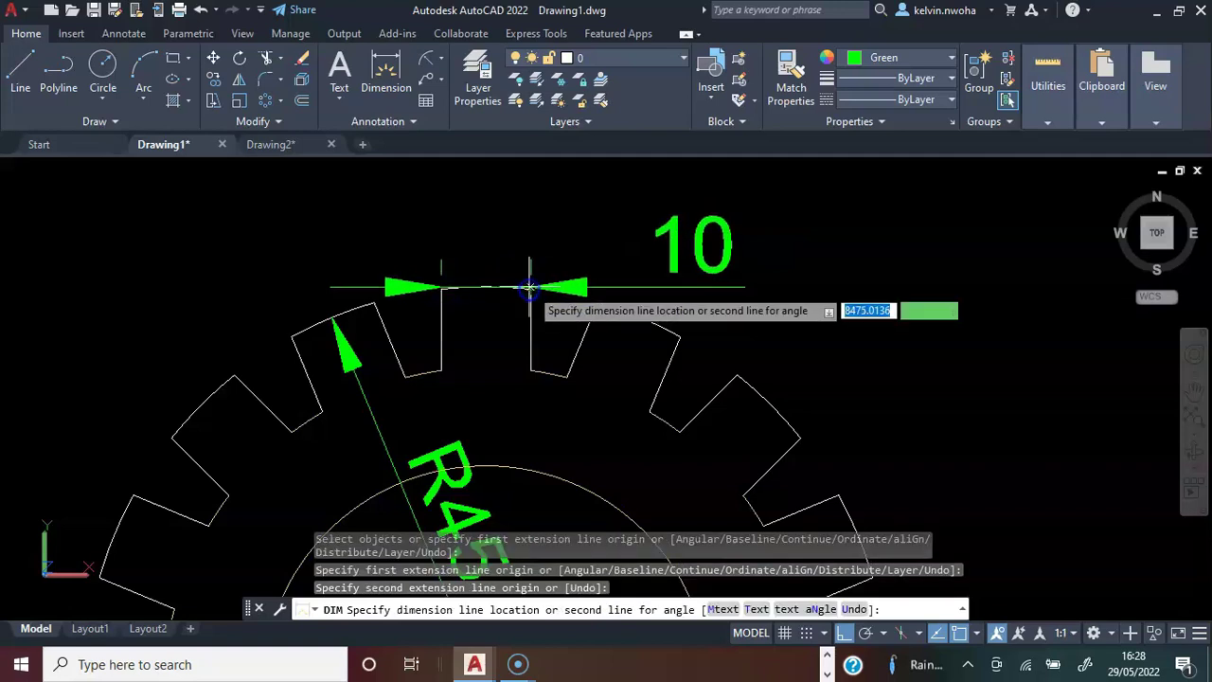
click(521, 244)
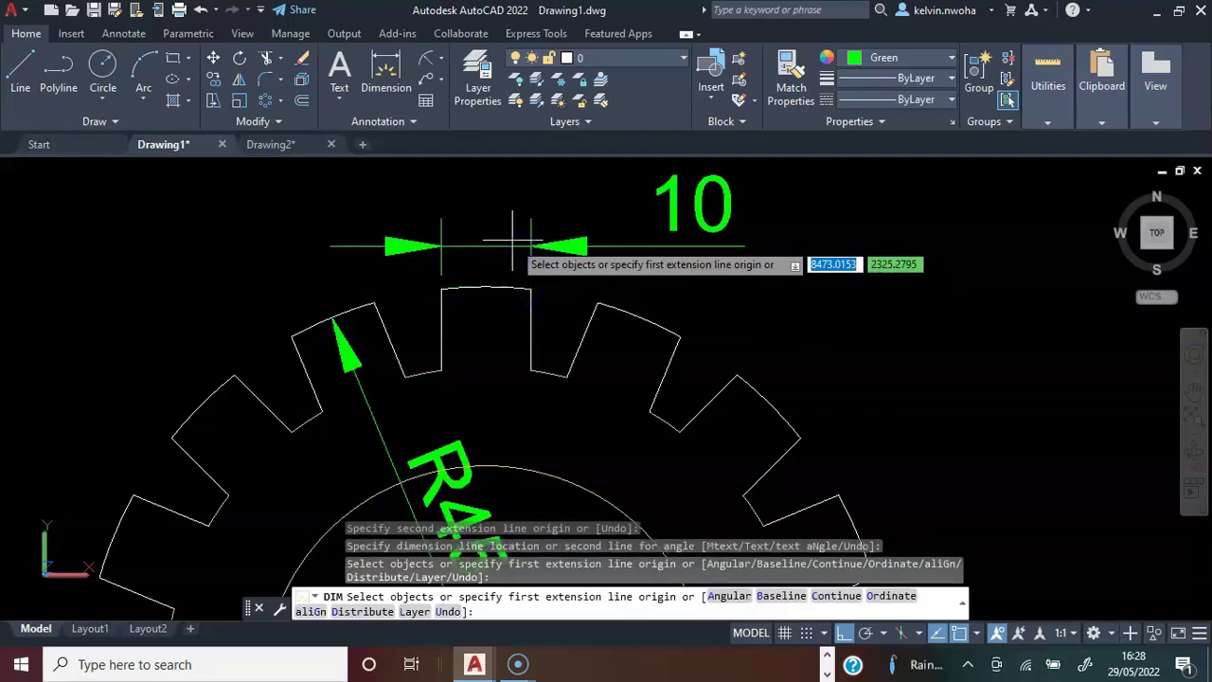
right_click(527, 222)
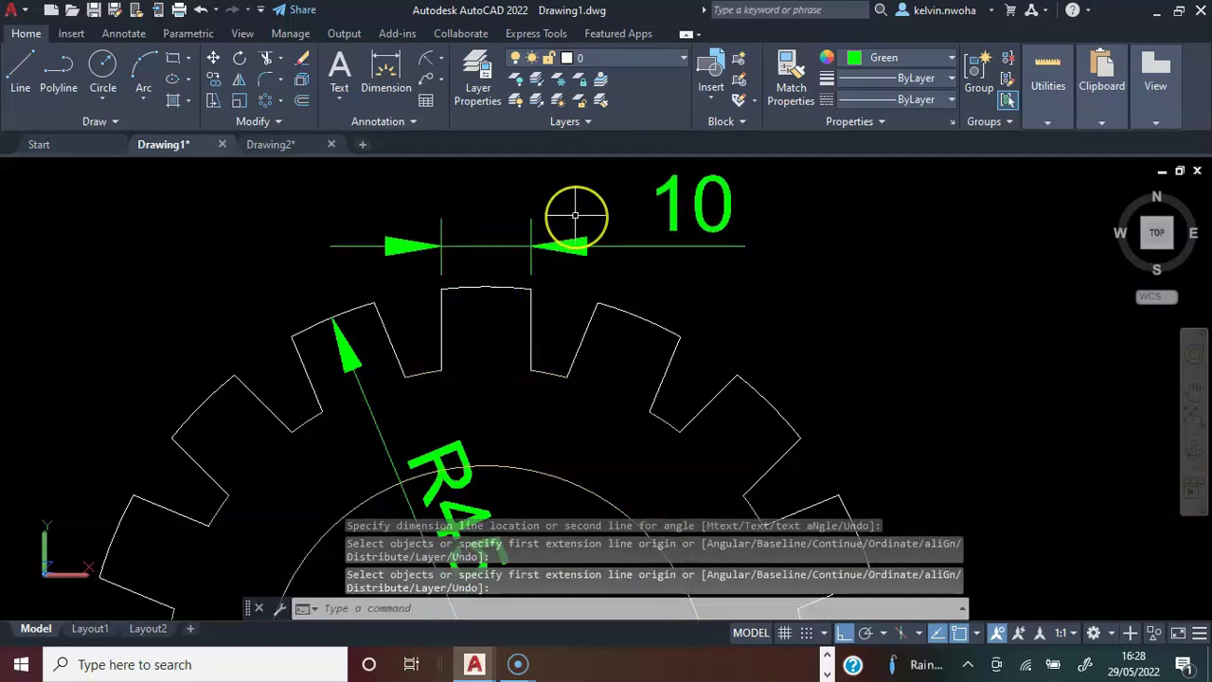
scroll(575, 216, down, 3)
middle_drag(575, 216, 446, 210)
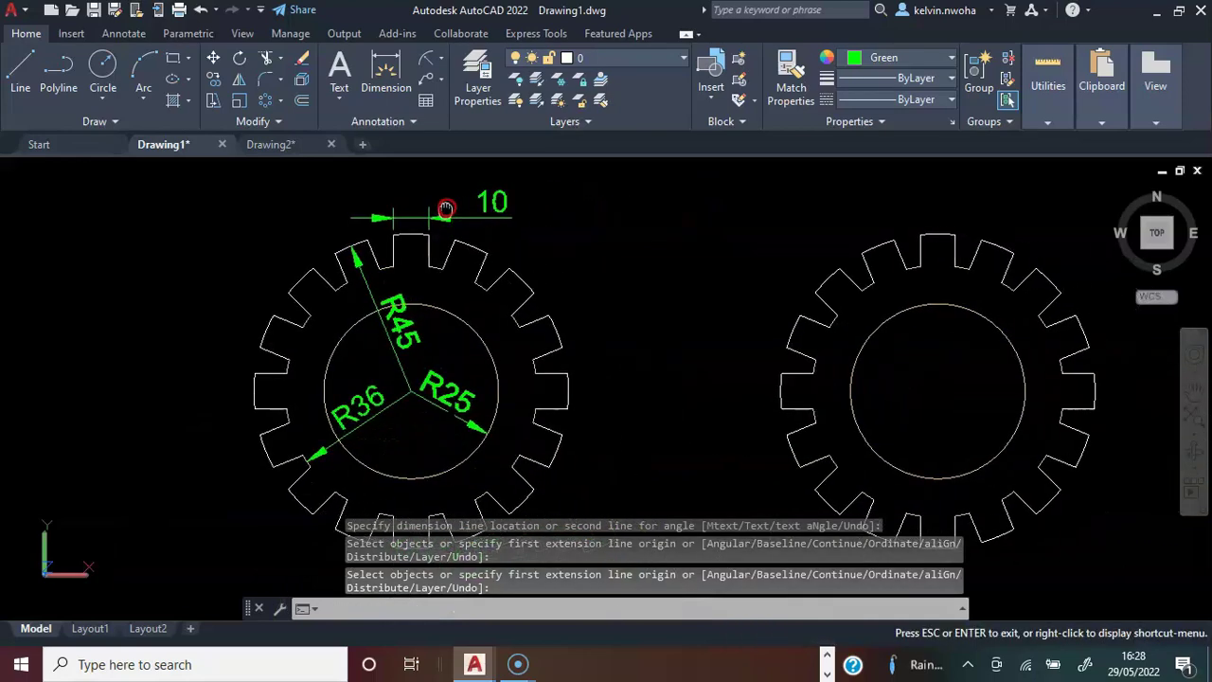
key(Escape)
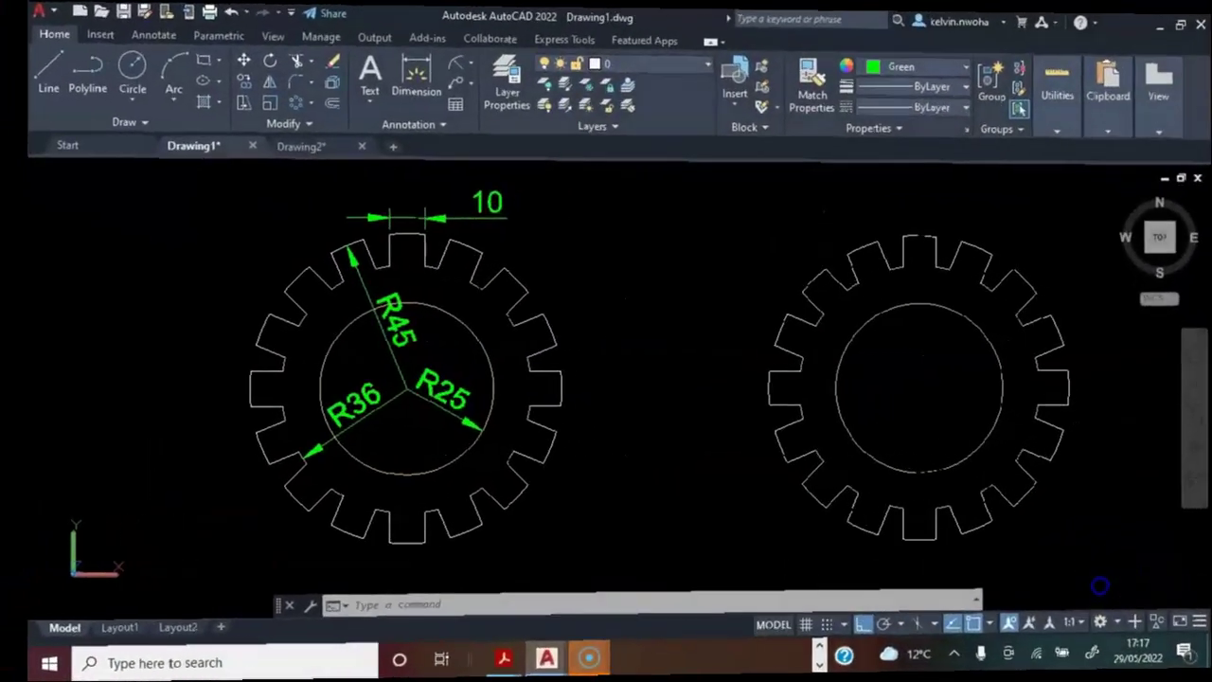
- Switch the drawing from top view to an isometric 3D view of both gears using the ViewCube corner
click(1092, 594)
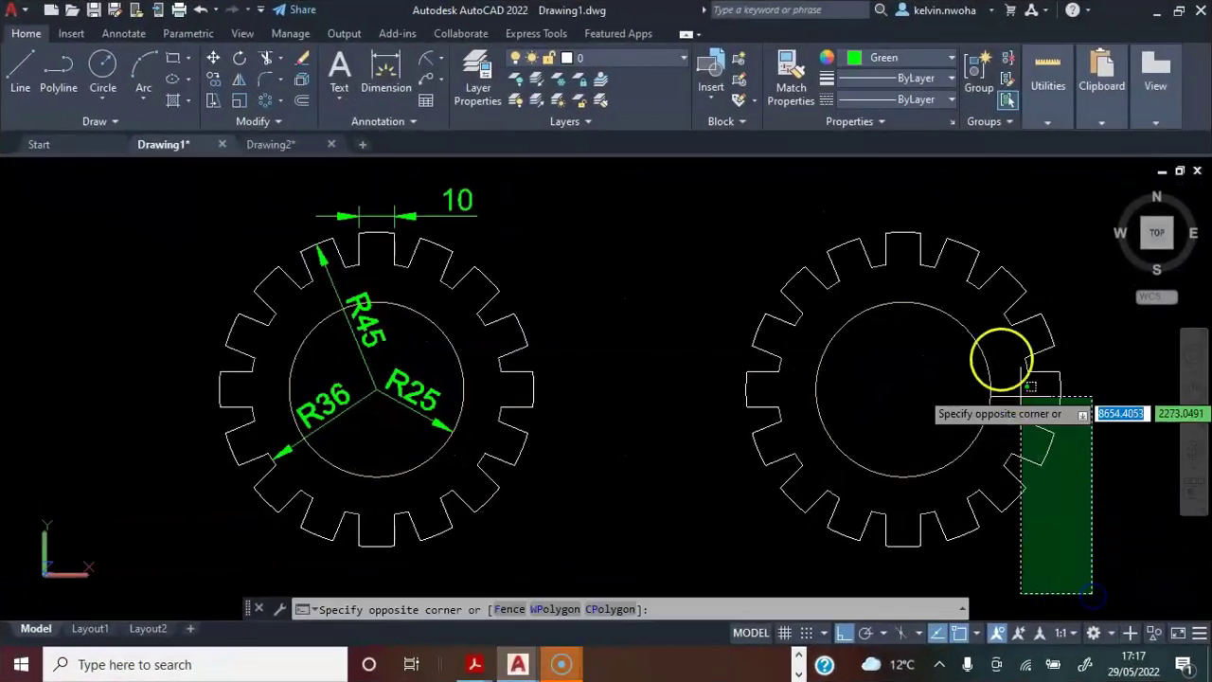
click(702, 216)
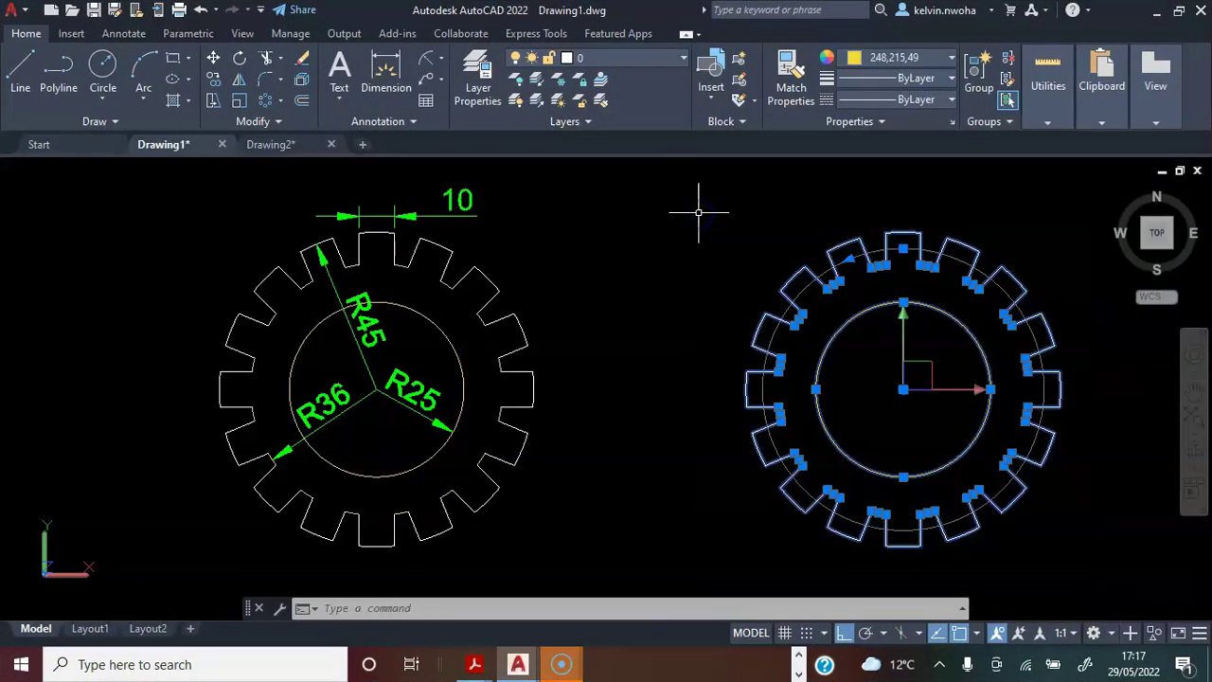
key(Escape)
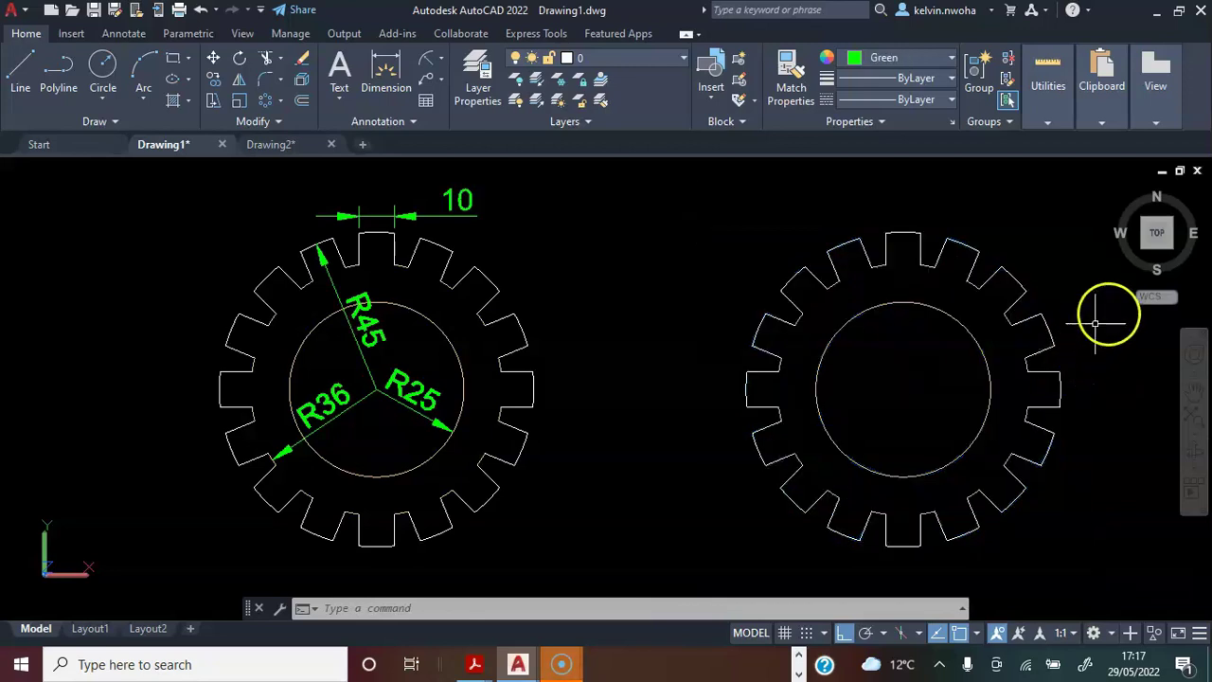
click(1148, 248)
text(presspull)
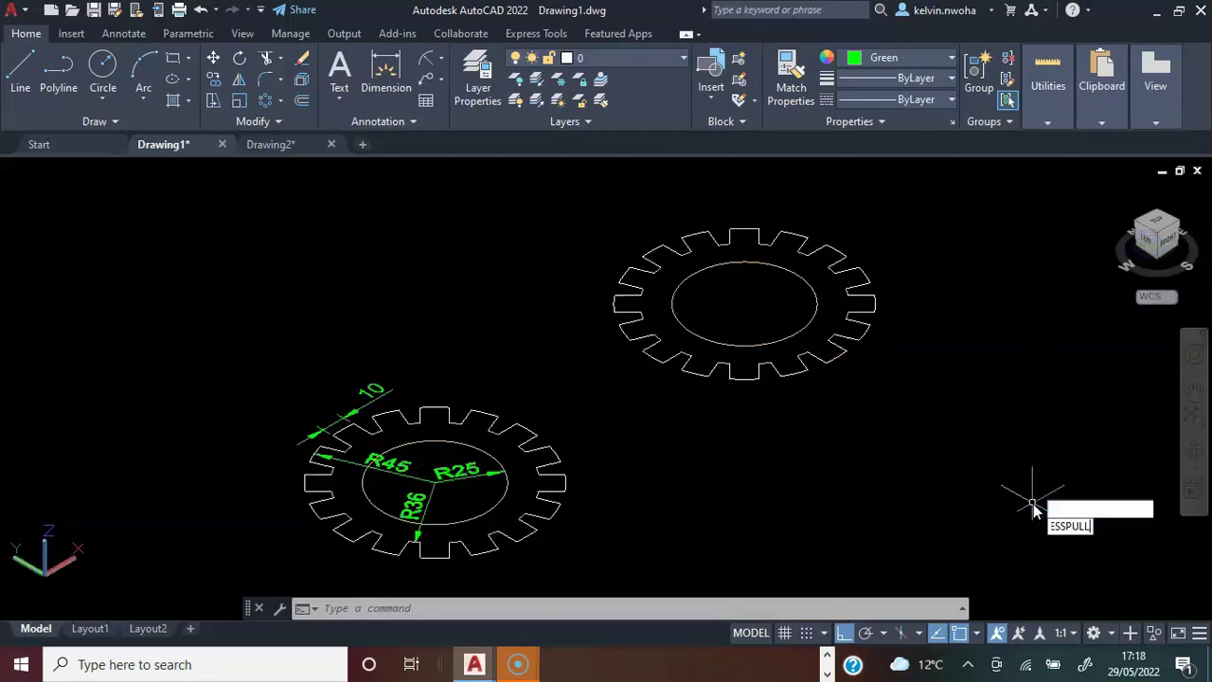
- Presspull the upper gear's area 10 units into a solid, leaving the centre hole open
key(Return)
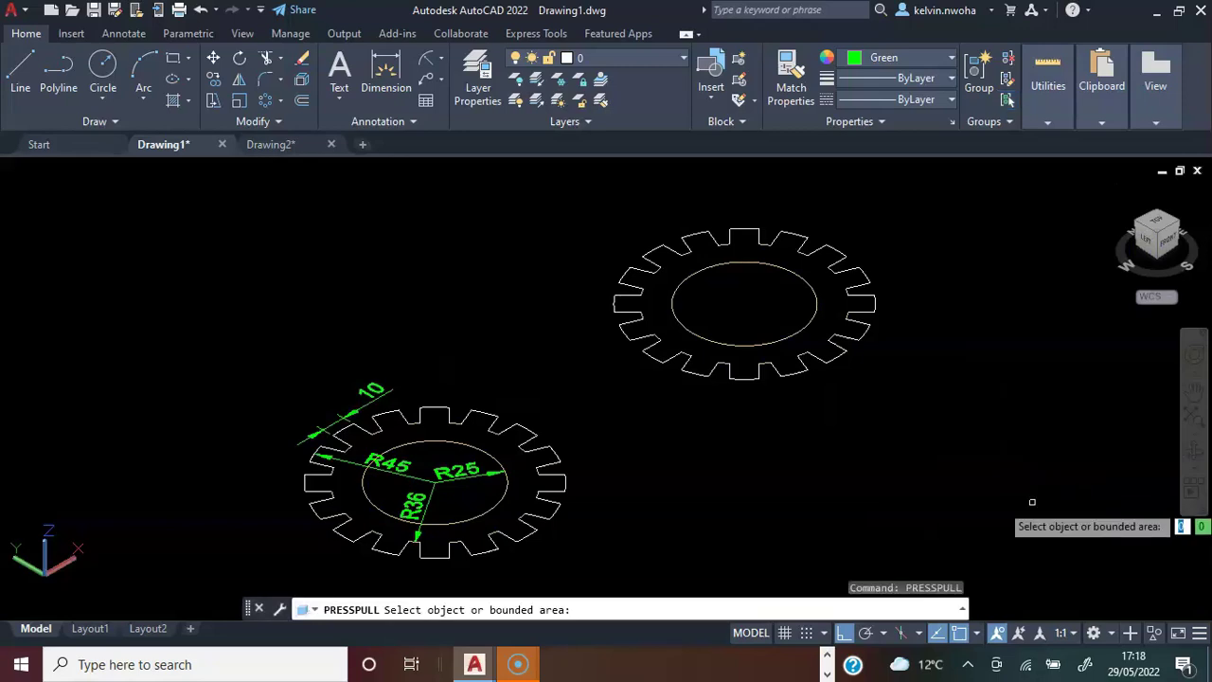
click(787, 354)
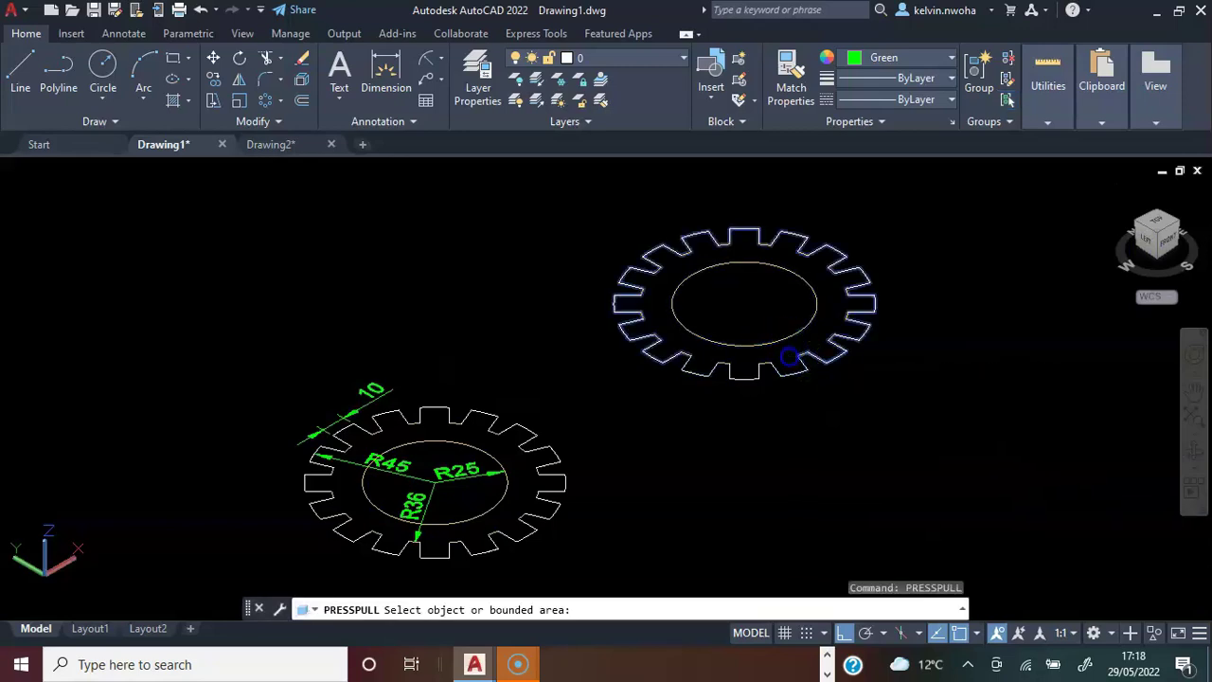
click(789, 357)
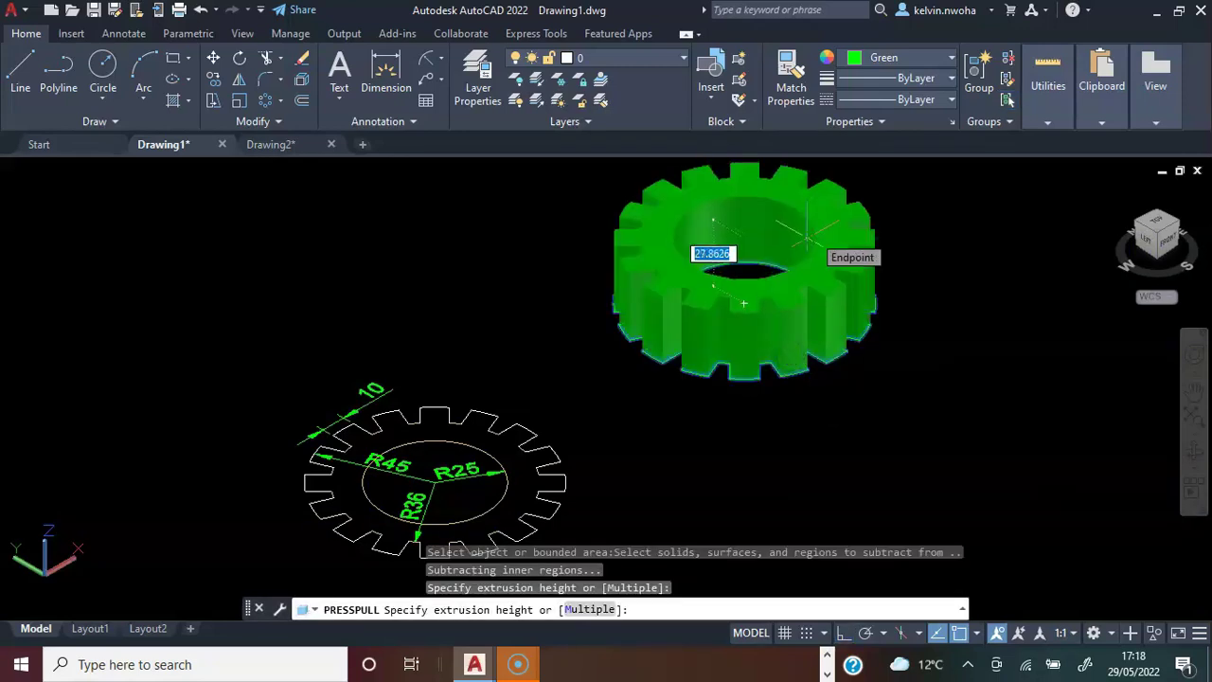
text(10)
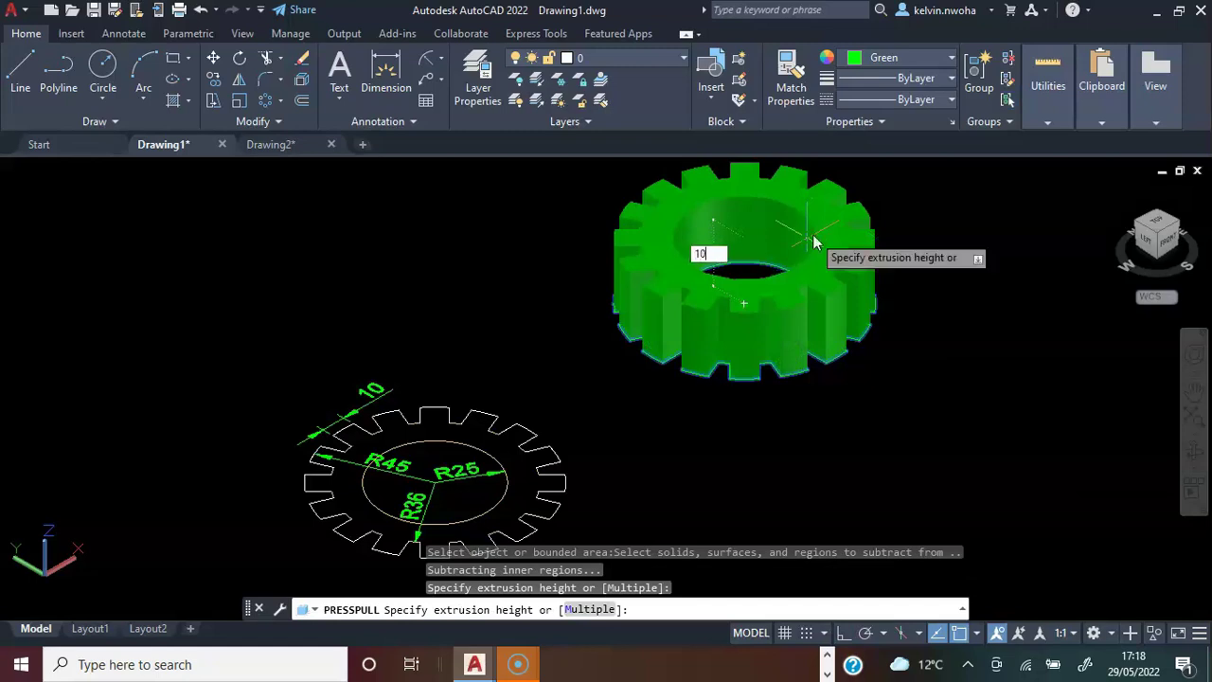
key(Return)
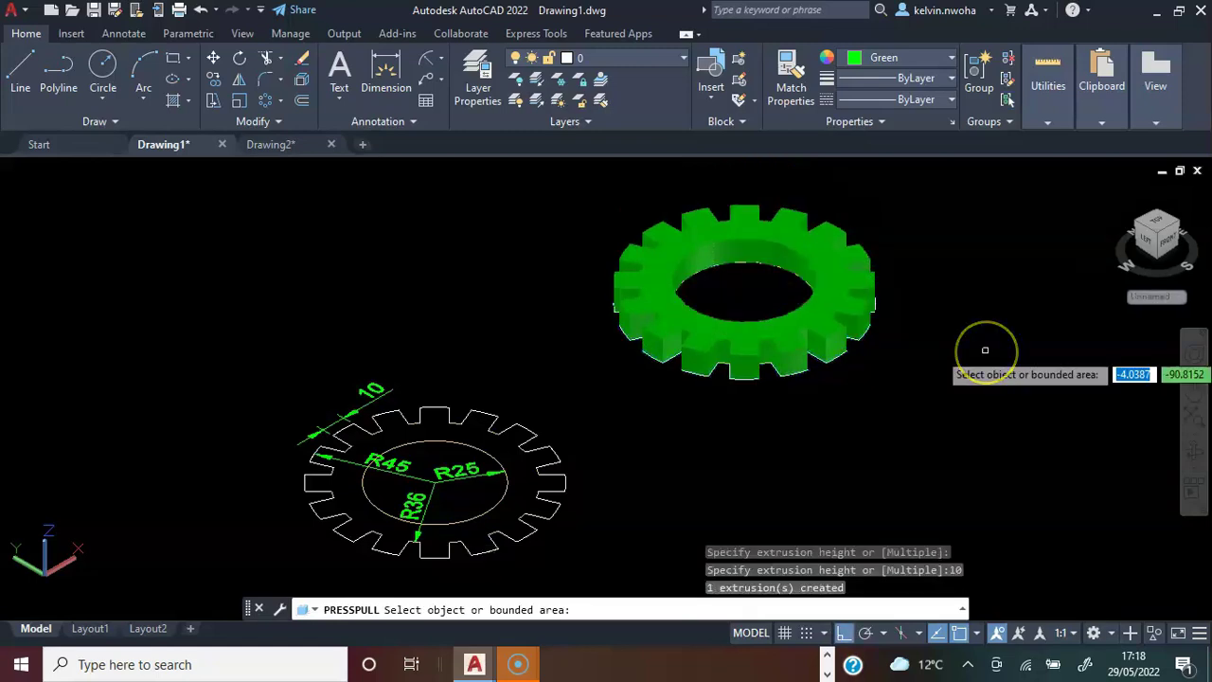
key(Return)
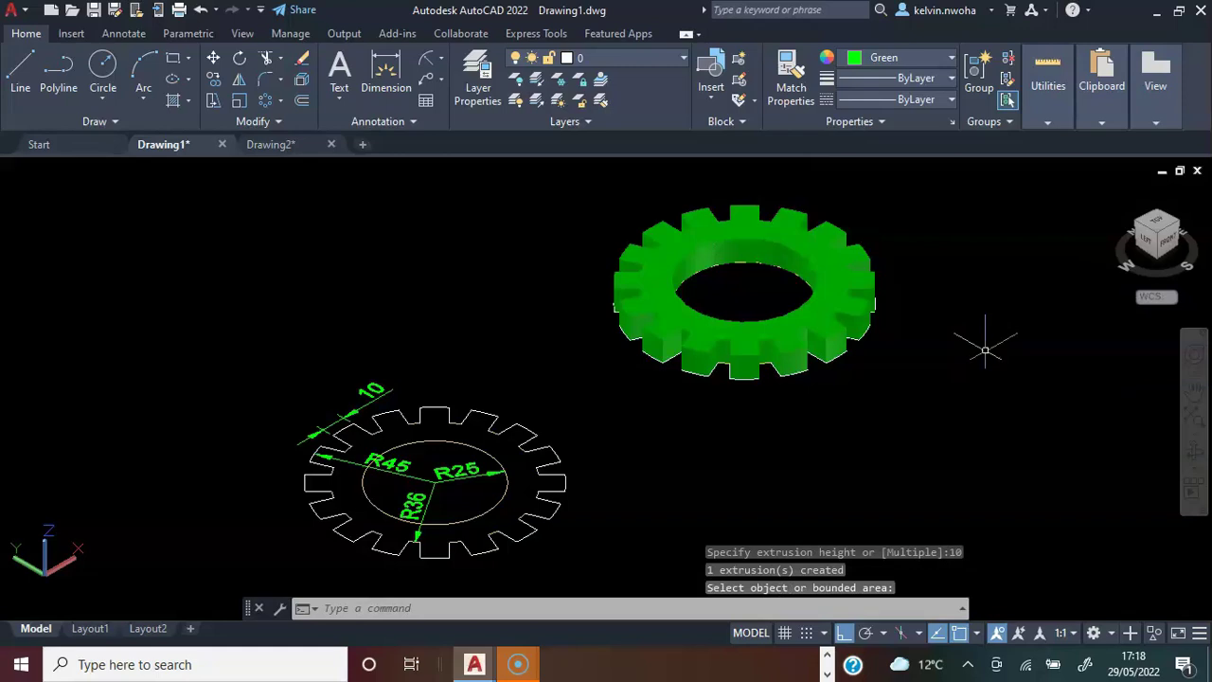
- Change the extruded gear's colour from green to white (255,255,255)
click(821, 335)
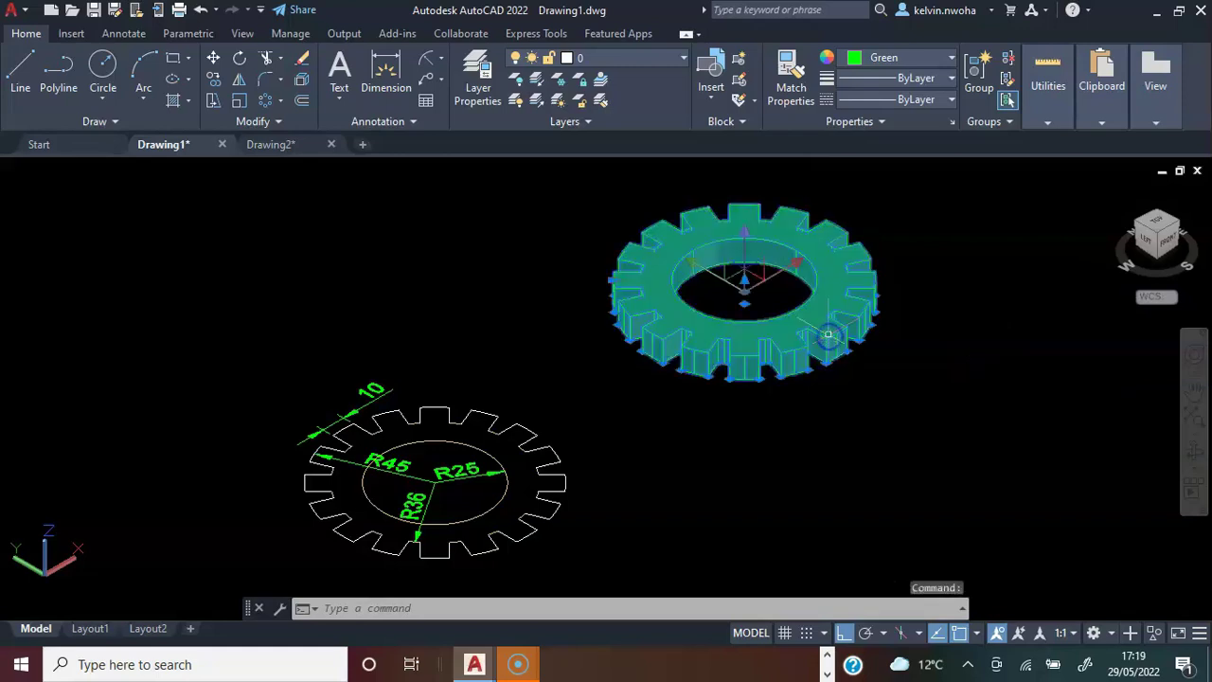
click(883, 60)
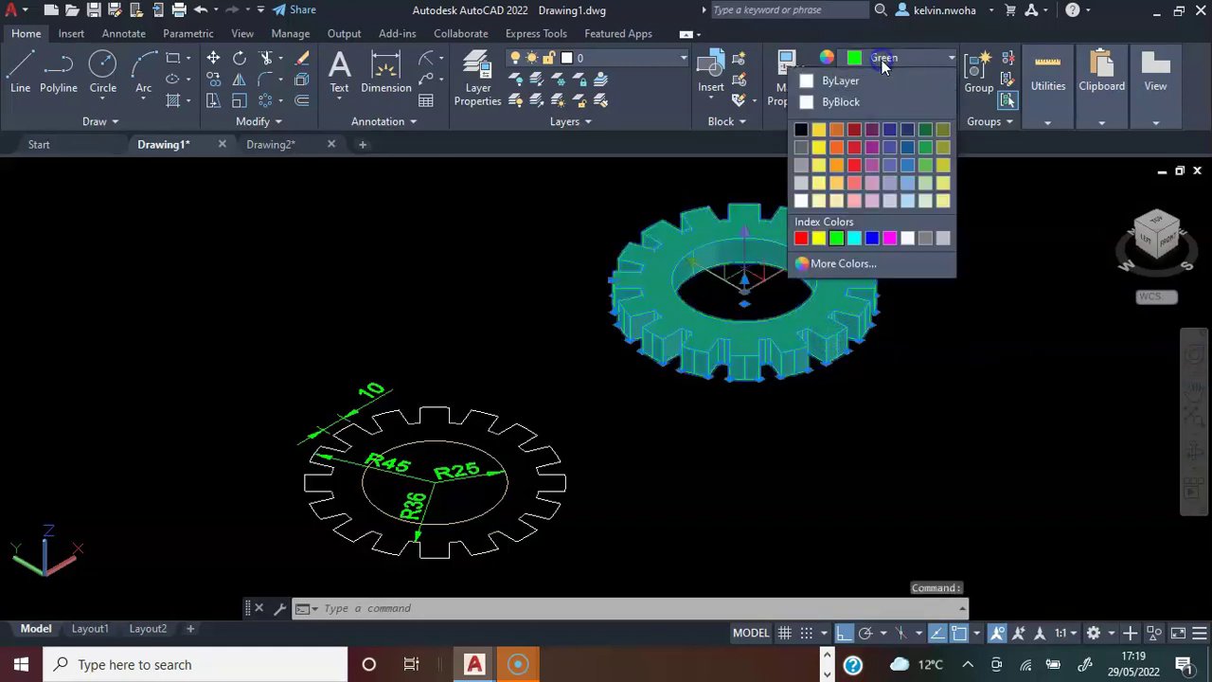
click(803, 203)
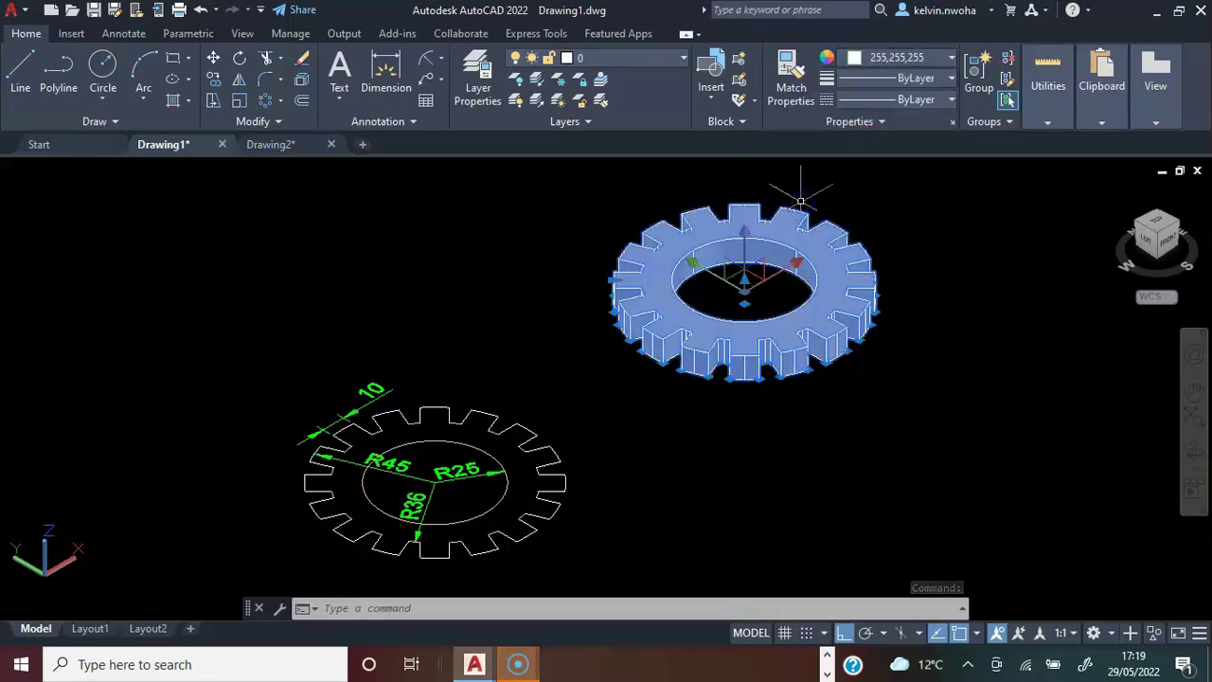
key(Escape)
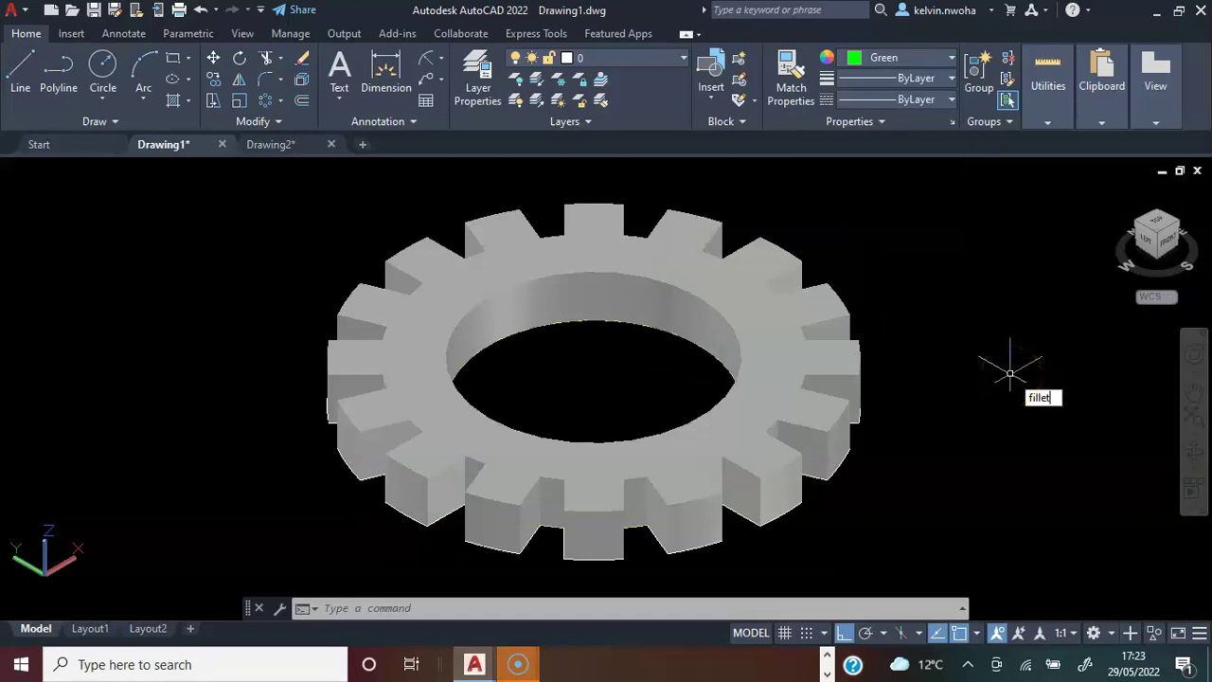
- Fillet the top edge of the gear's centre hole with a 0.5 radius
key(Return)
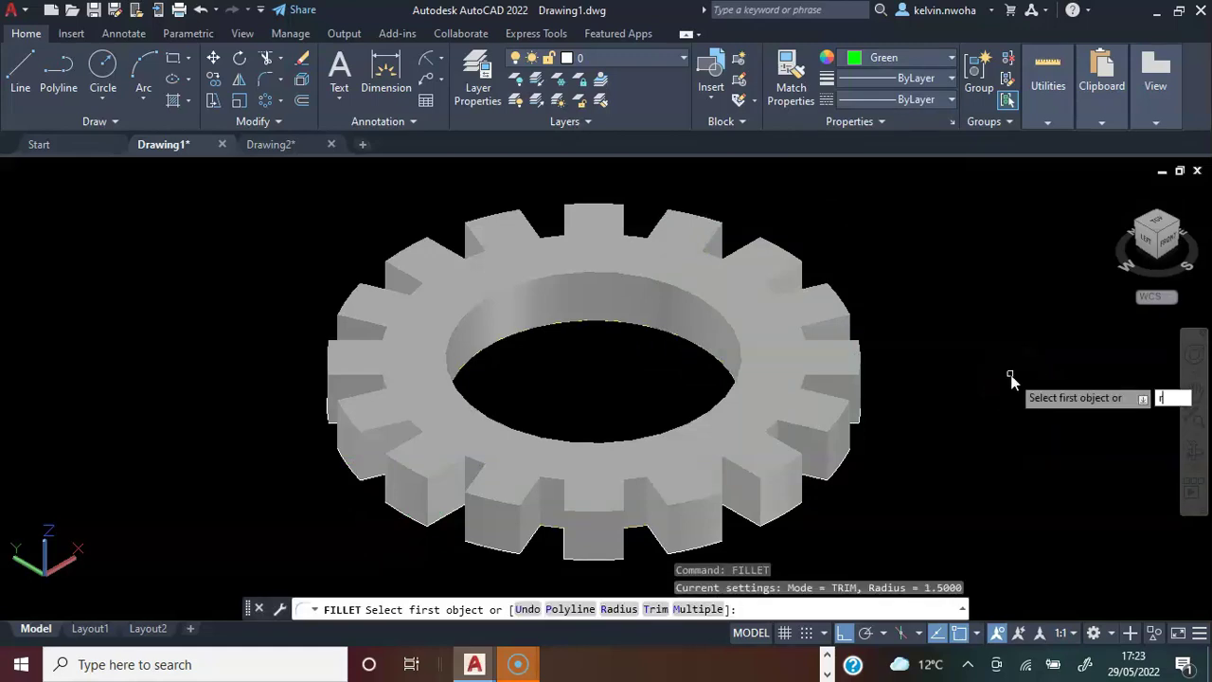
text(r)
key(Return)
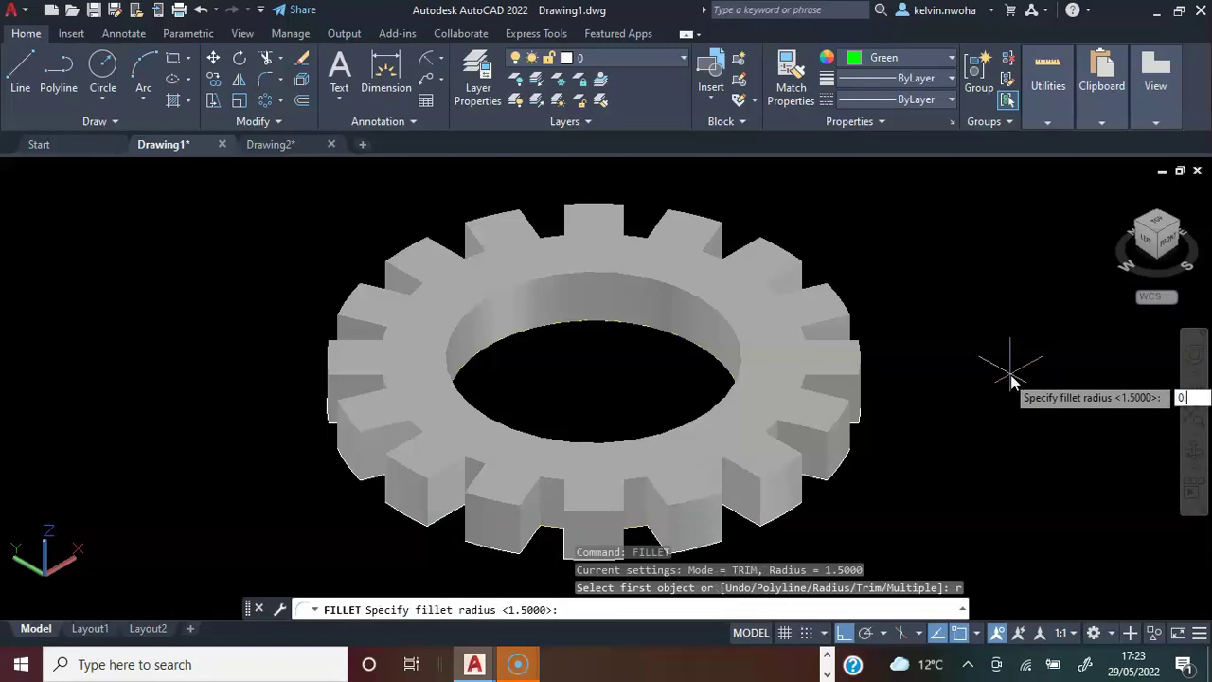
key(Return)
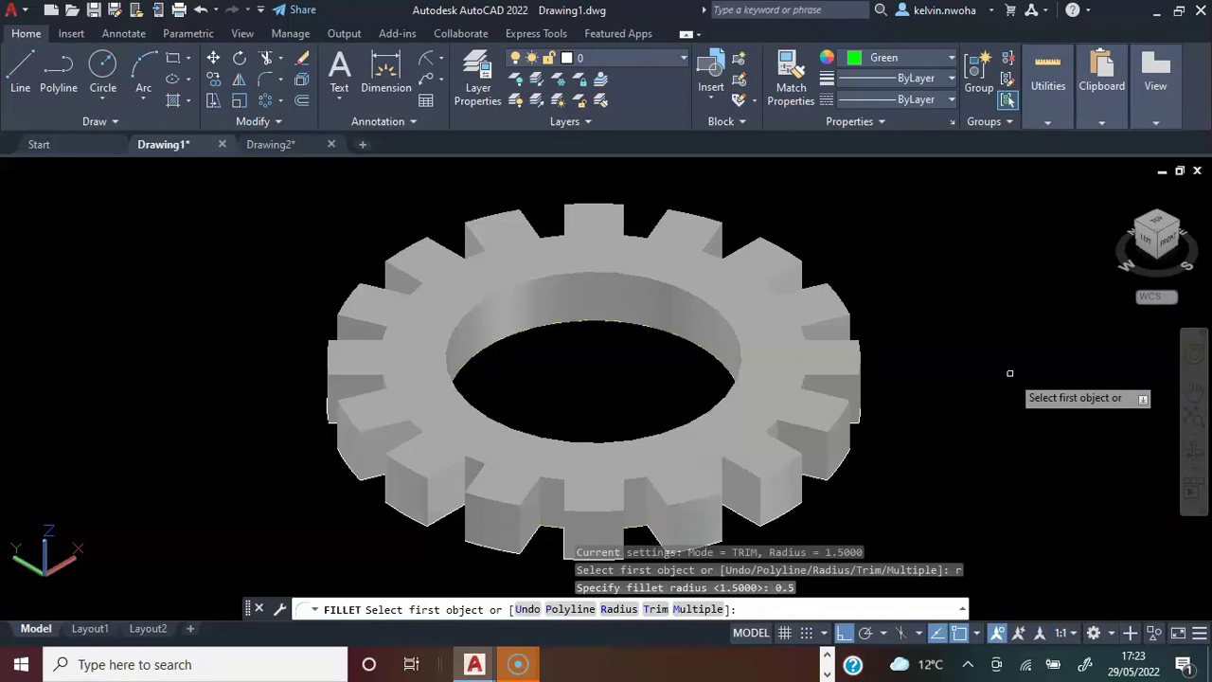
click(643, 279)
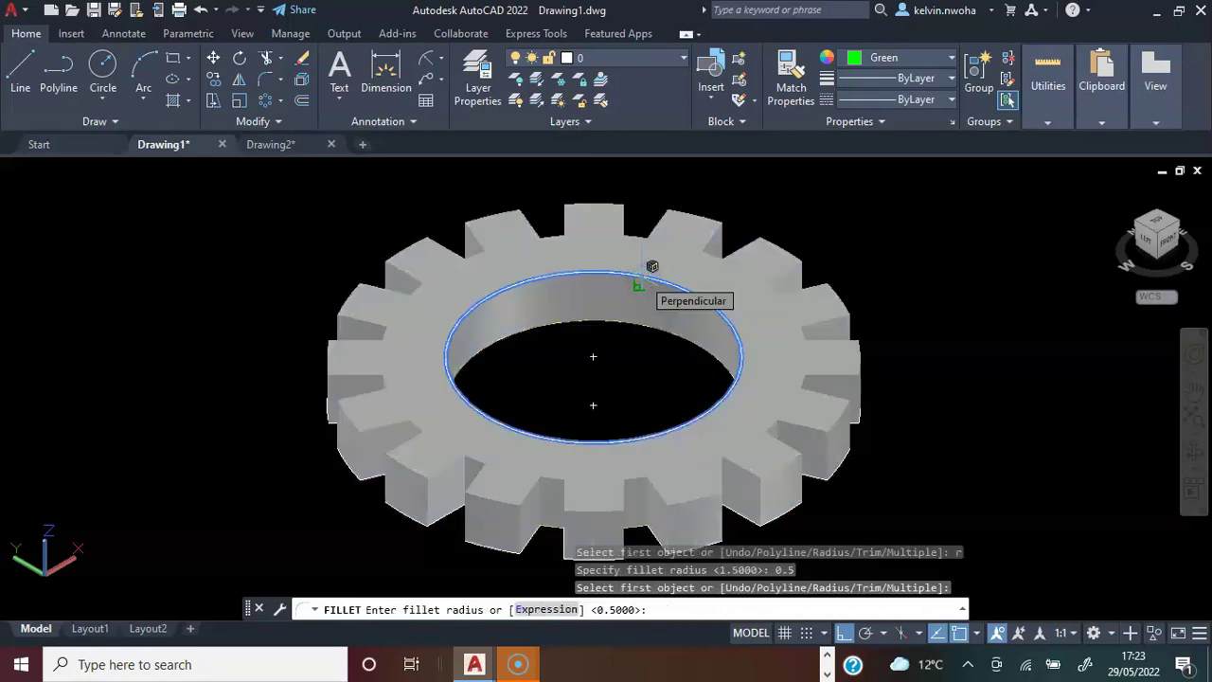
key(Return)
key(Return)
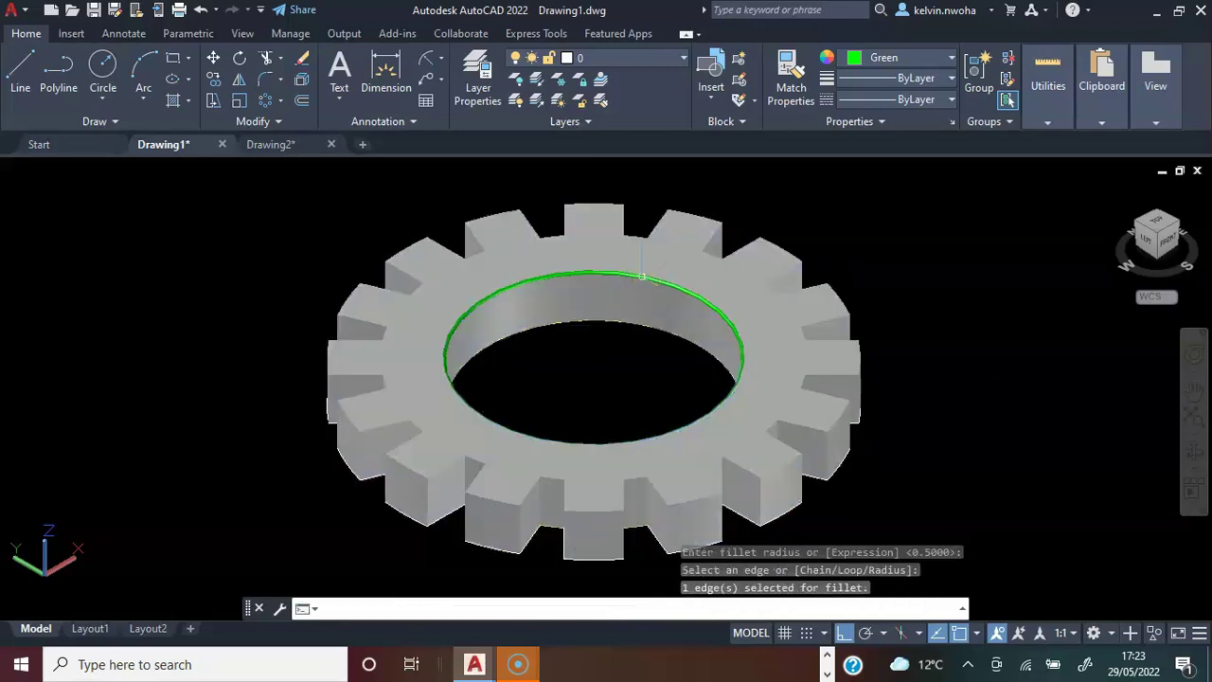
click(889, 497)
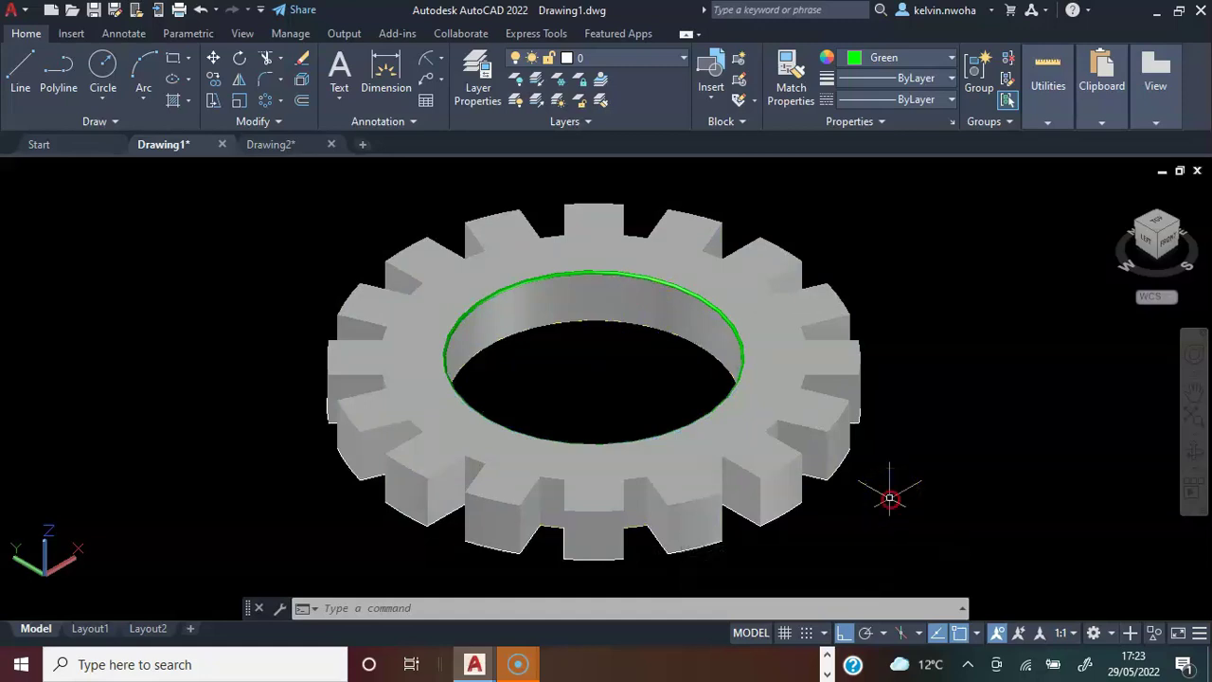
- Orbit the gear to bring the centre hole's other edge into view
shift+middle_drag(889, 498, 773, 408)
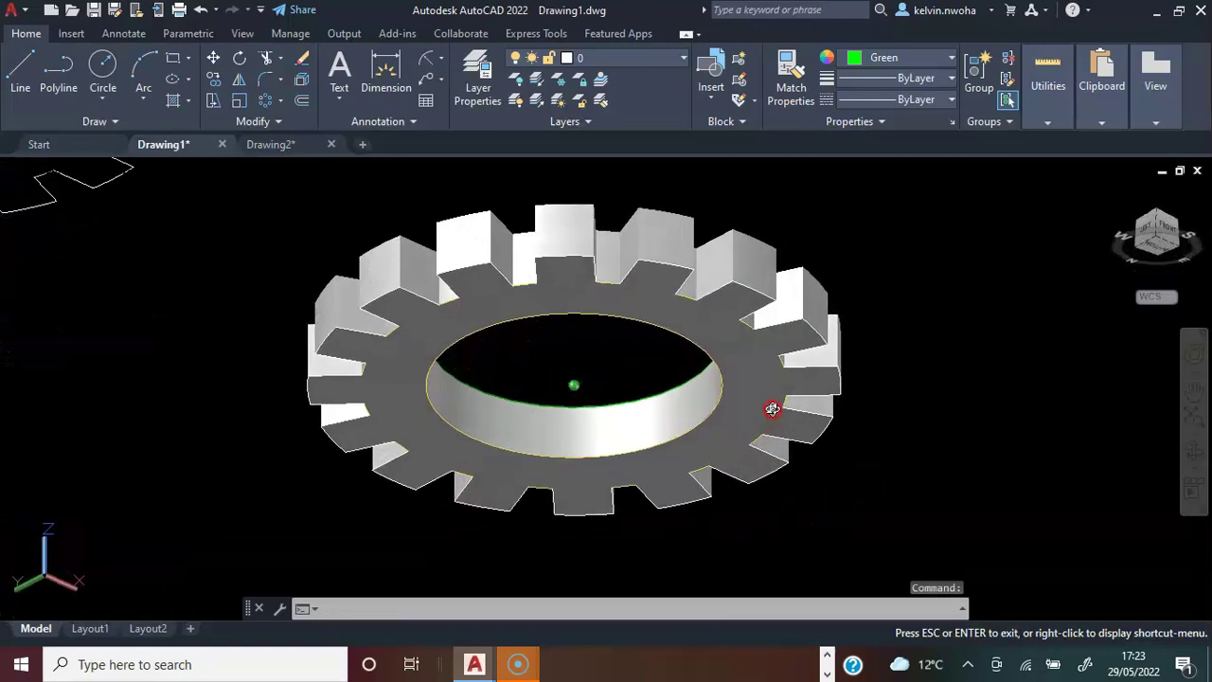
text(fillet)
key(Return)
key(Escape)
- Fillet the centre hole's bottom edge with a 0.5 radius and zoom in to inspect it
text(fillet)
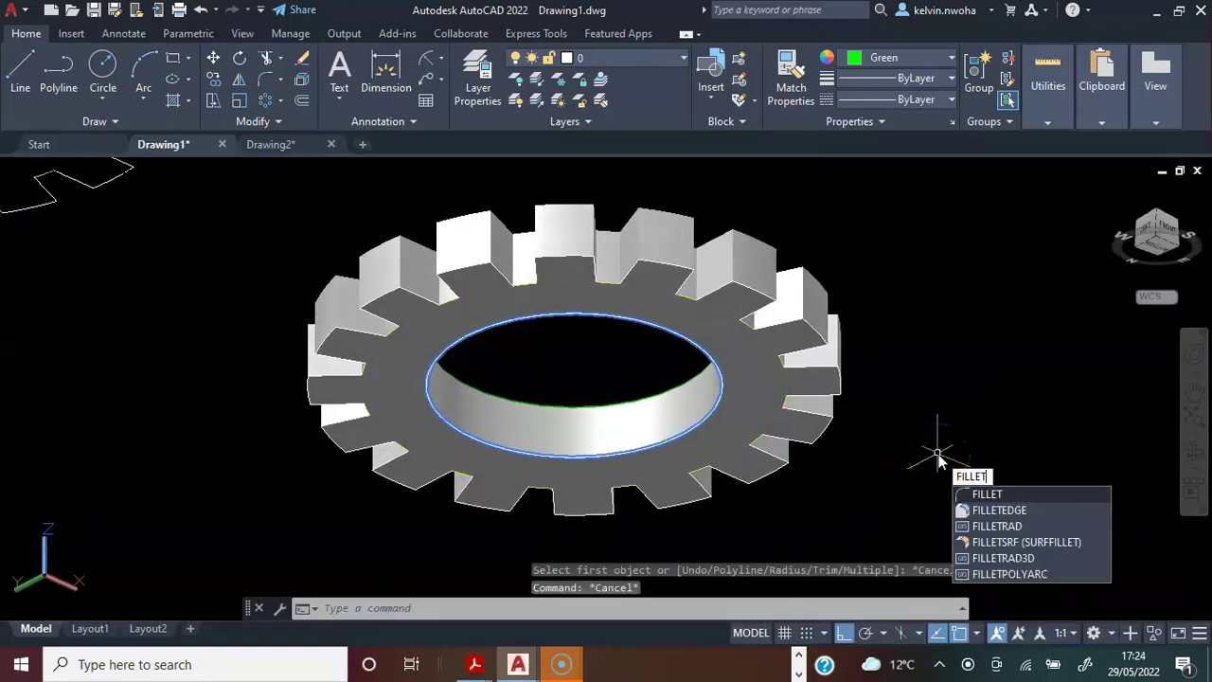
key(Return)
text(r)
key(Return)
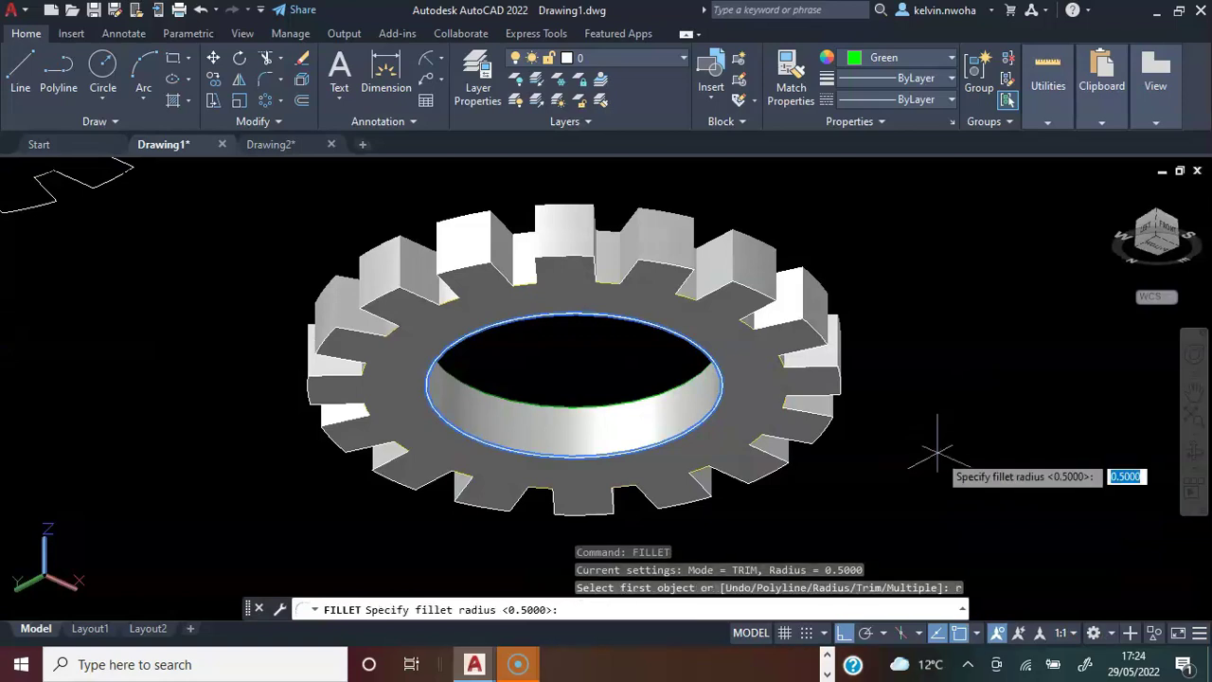
text(.5)
key(Return)
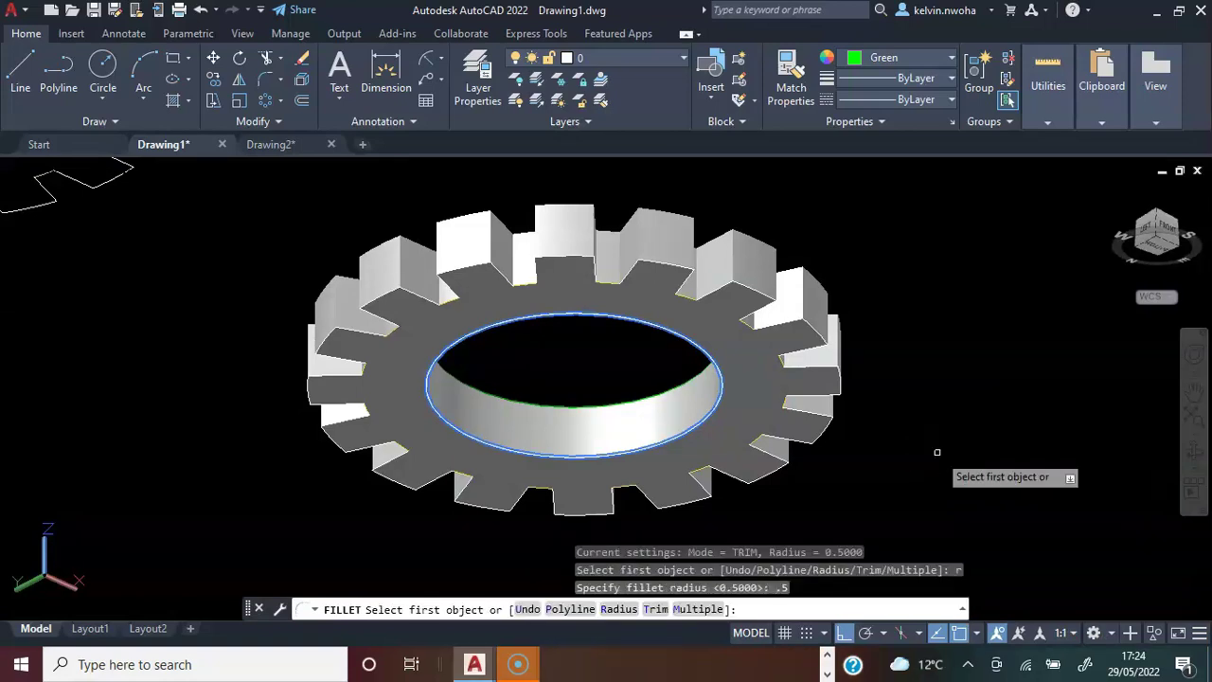
click(628, 451)
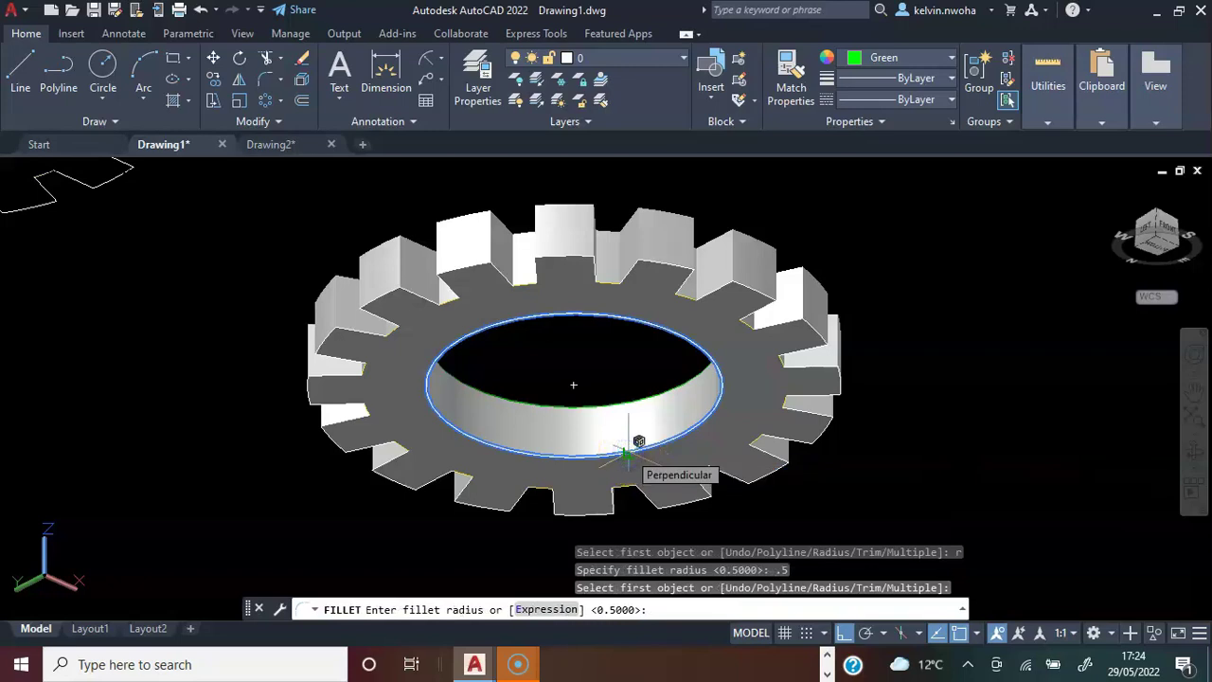
key(Return)
key(Return)
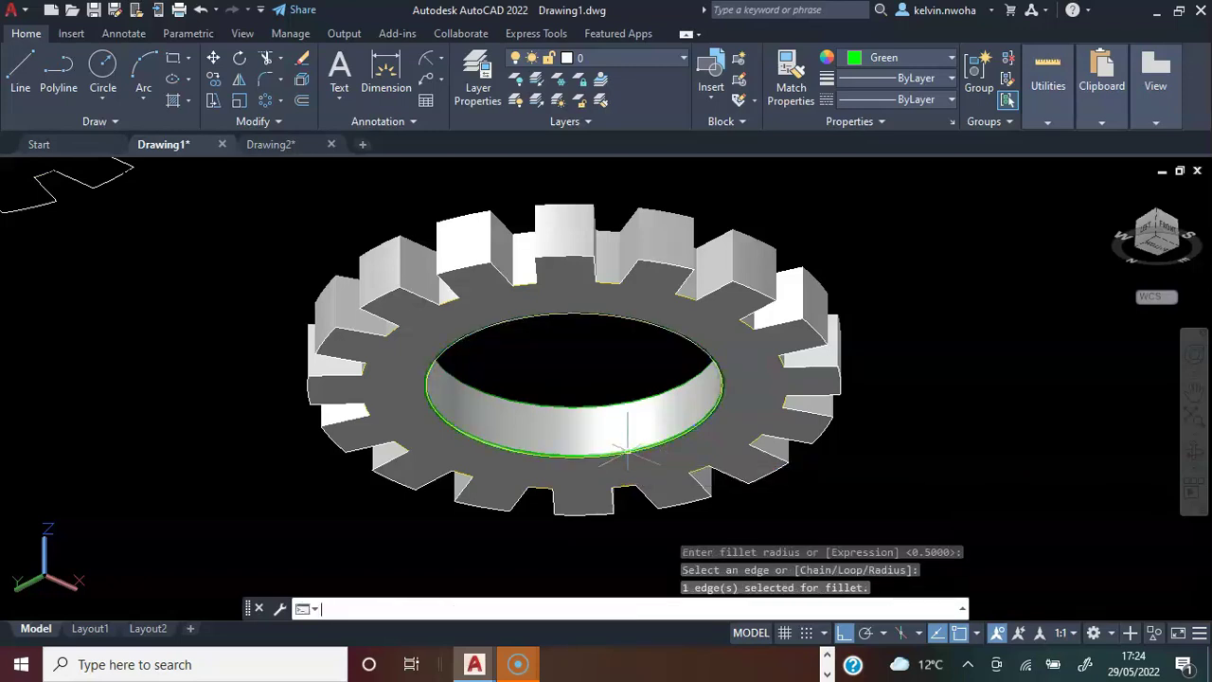
scroll(769, 498, up, 5)
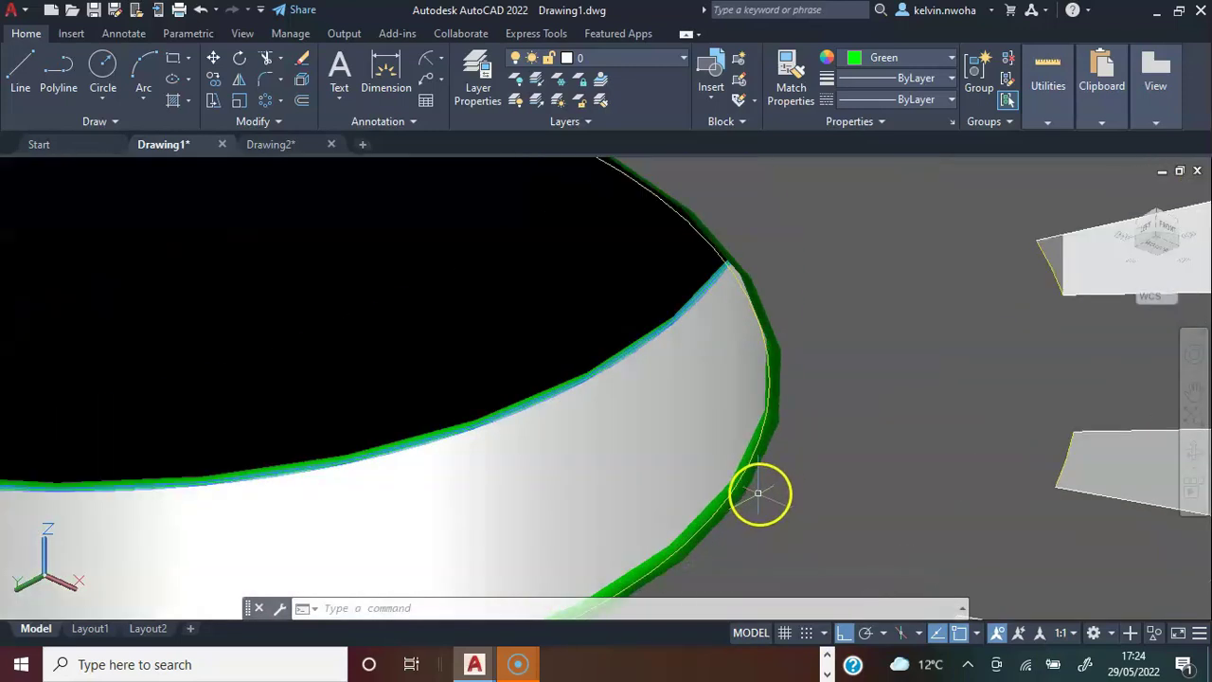